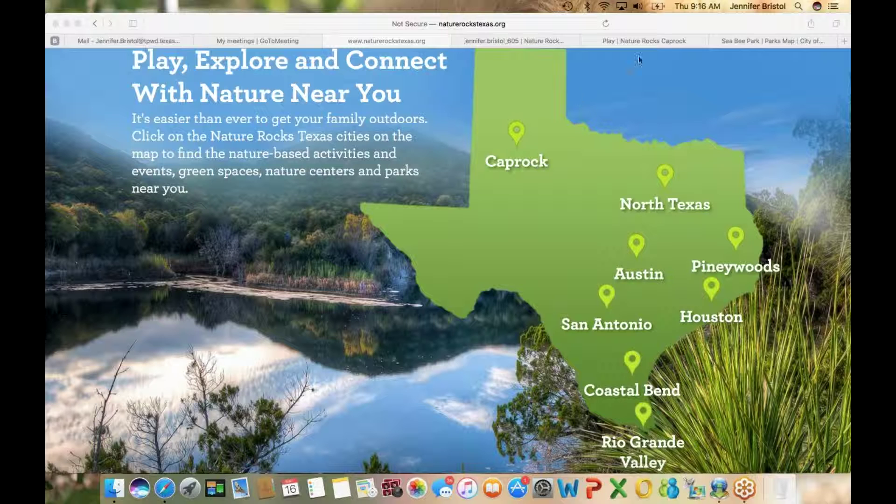
Start a new Green Space entry from the Nature Rocks Caprock site's content administration and title it "Sea Bee Park".
{"action": "left_click", "coordinate": [657, 40]}
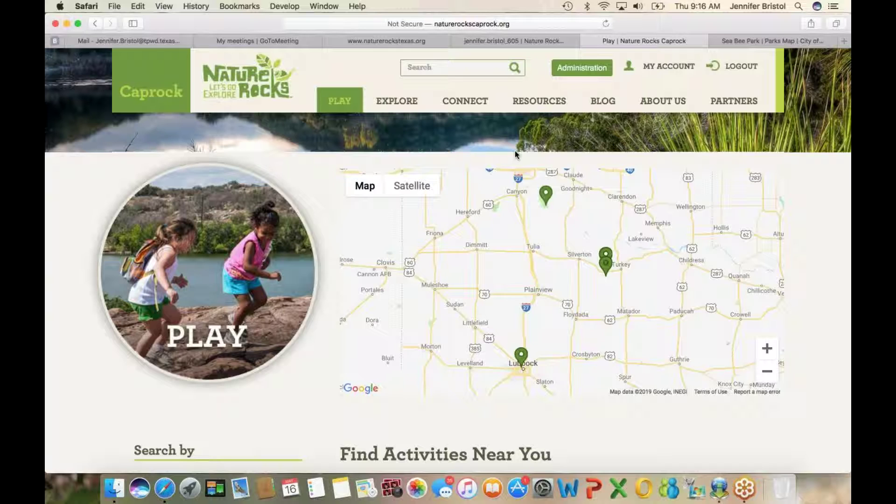
{"action": "left_click", "coordinate": [581, 68]}
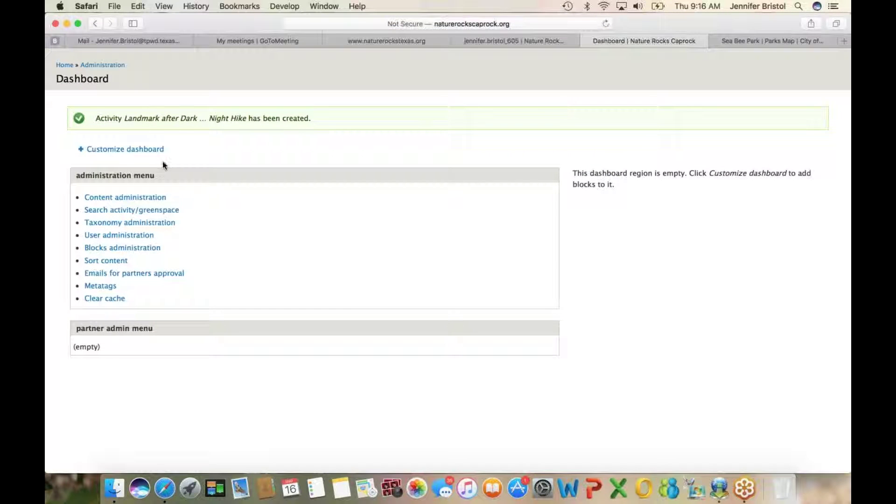
{"action": "left_click", "coordinate": [141, 198]}
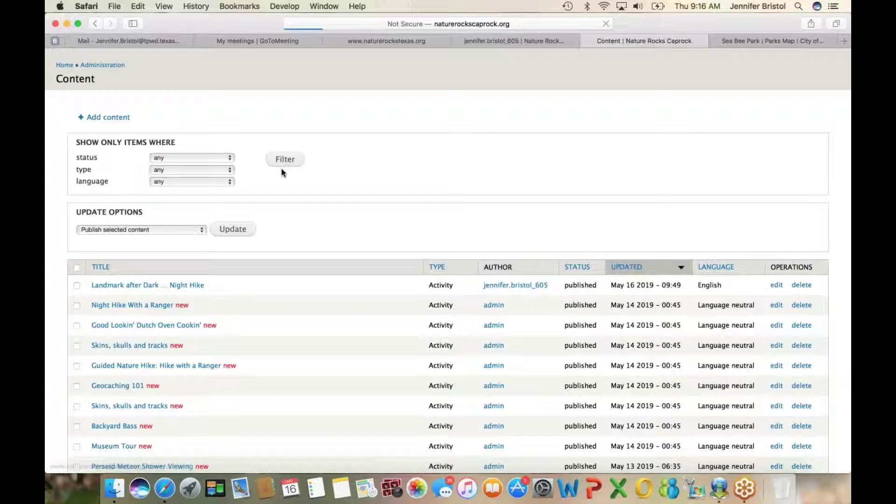
{"action": "left_click", "coordinate": [120, 119]}
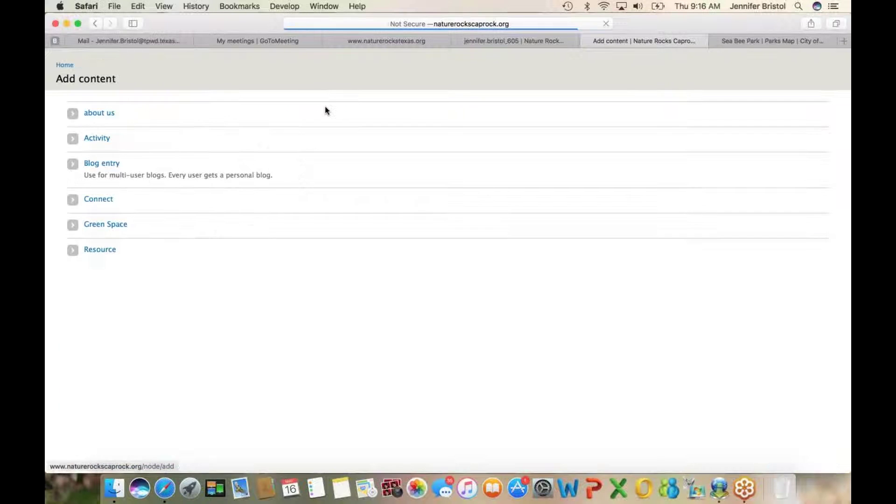
{"action": "left_click", "coordinate": [116, 225]}
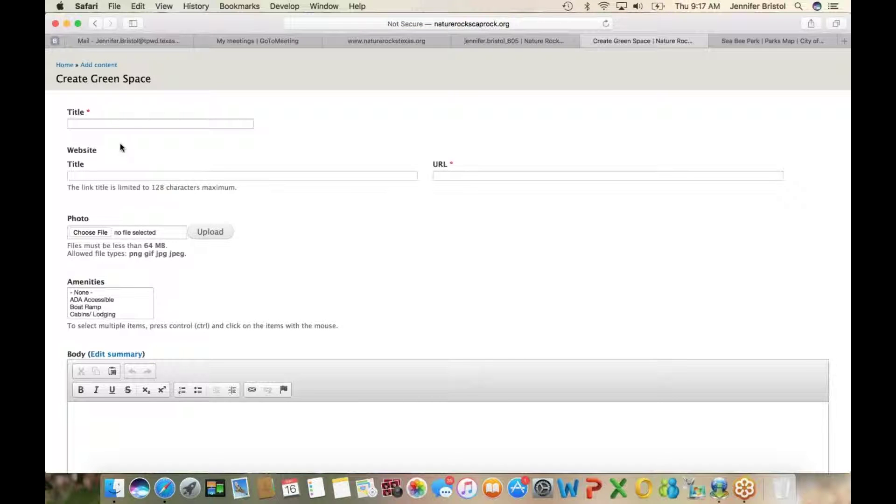
{"action": "left_click", "coordinate": [113, 123]}
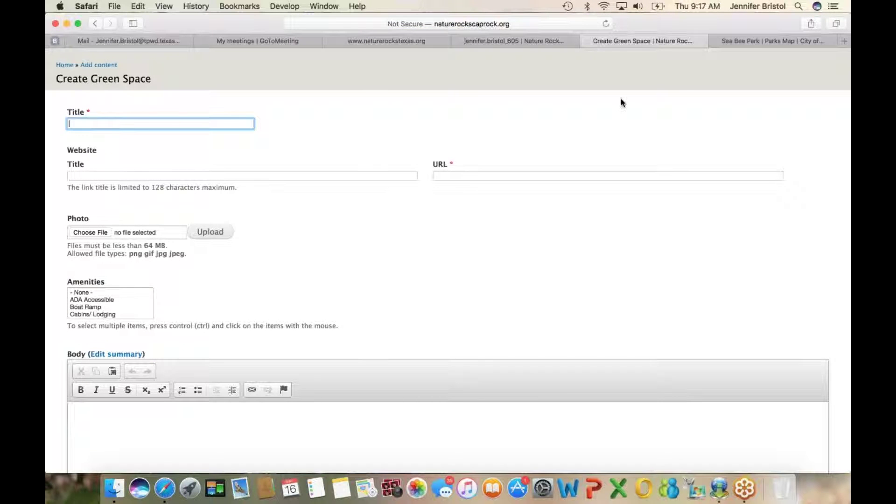
{"action": "type", "text": "Sea Bee Park"}
Copy the web address of the City of Abilene's Sea Bee Park page into the green space's website URL.
{"action": "left_click", "coordinate": [735, 43]}
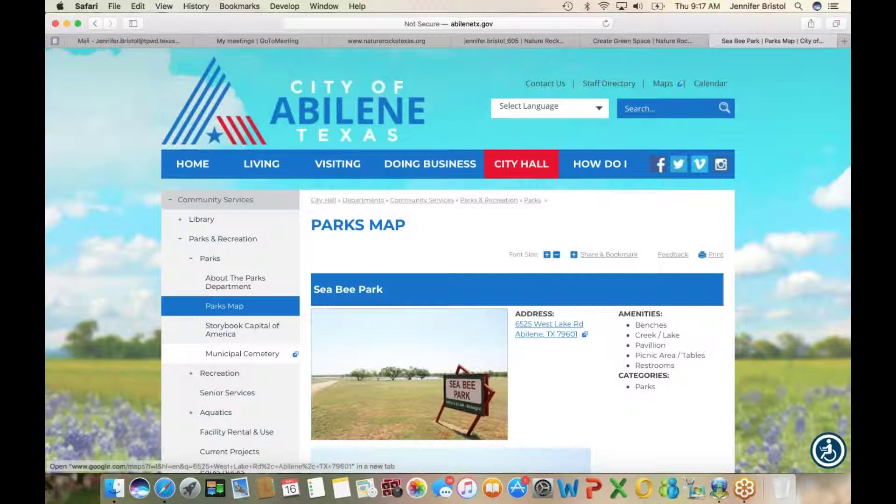
{"action": "left_click", "coordinate": [510, 26]}
{"action": "key", "text": "super+c"}
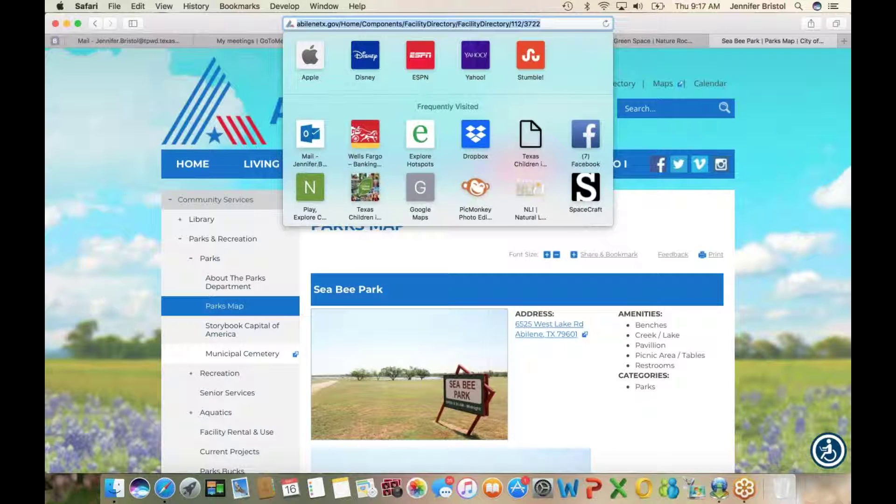
{"action": "left_click", "coordinate": [771, 118]}
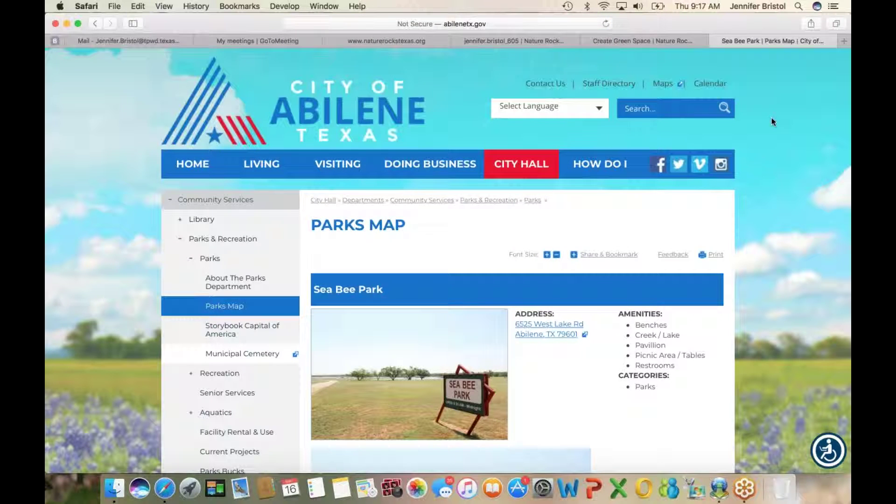
{"action": "left_click", "coordinate": [621, 41]}
{"action": "left_click", "coordinate": [475, 176]}
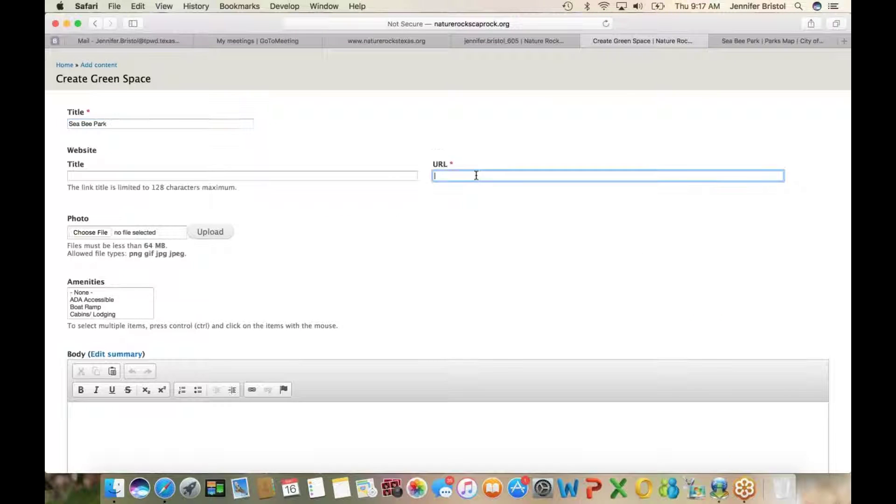
{"action": "key", "text": "super+v"}
Set the website link title to "Abilene City Parks and Recreation".
{"action": "scroll", "coordinate": [496, 234], "scroll_direction": "down", "scroll_amount": 2}
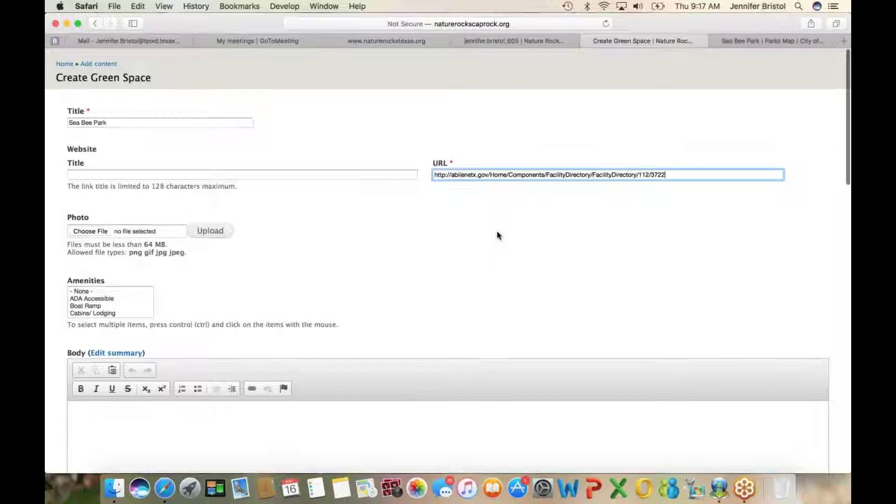
{"action": "scroll", "coordinate": [497, 236], "scroll_direction": "down", "scroll_amount": 15}
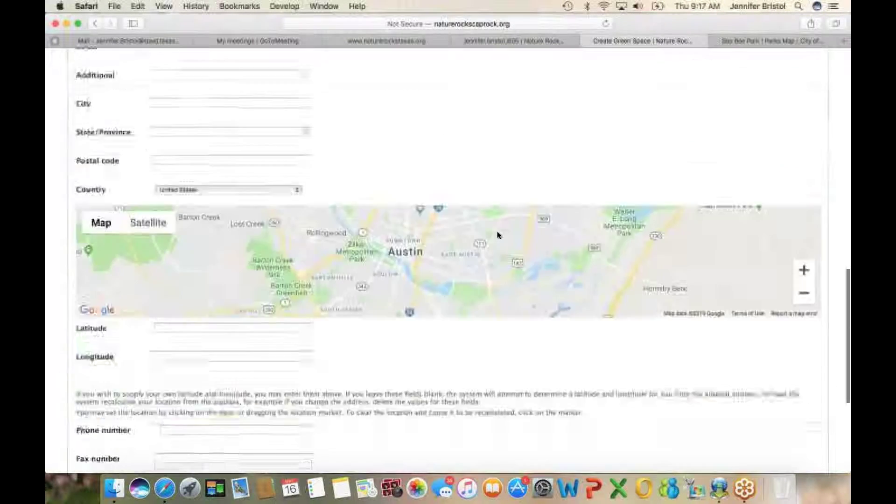
{"action": "scroll", "coordinate": [177, 133], "scroll_direction": "up", "scroll_amount": 20}
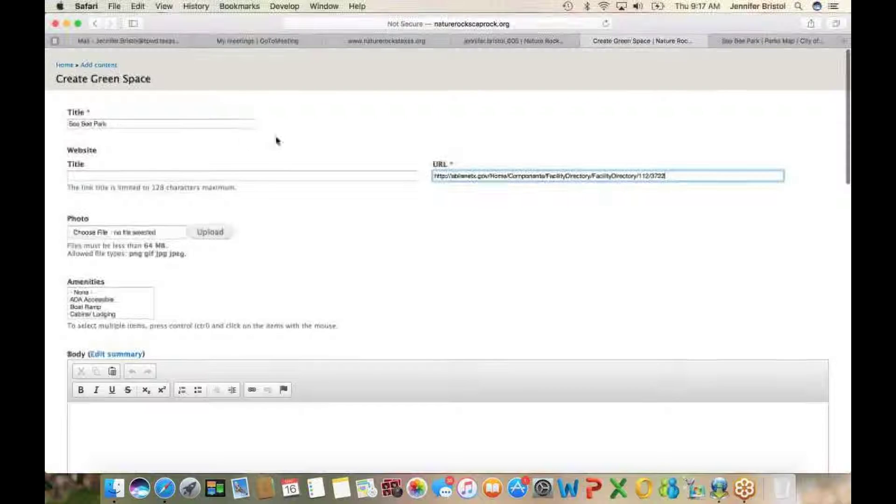
{"action": "left_click_drag", "start_coordinate": [118, 123], "coordinate": [74, 124]}
{"action": "left_click", "coordinate": [78, 177]}
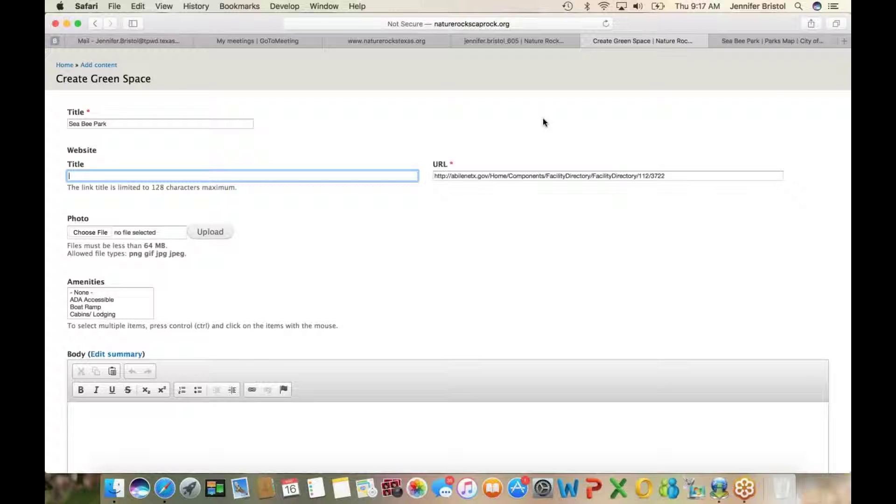
{"action": "type", "text": "Abilene City Parks and Recreation"}
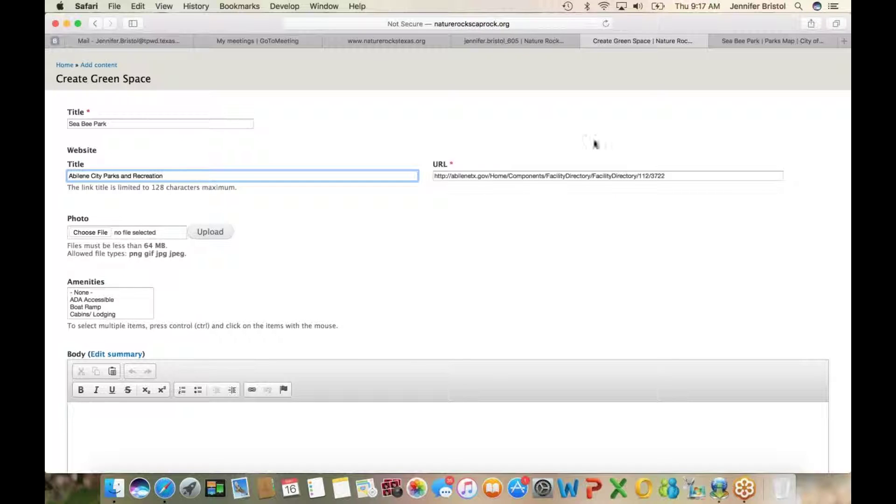
{"action": "left_click", "coordinate": [329, 213]}
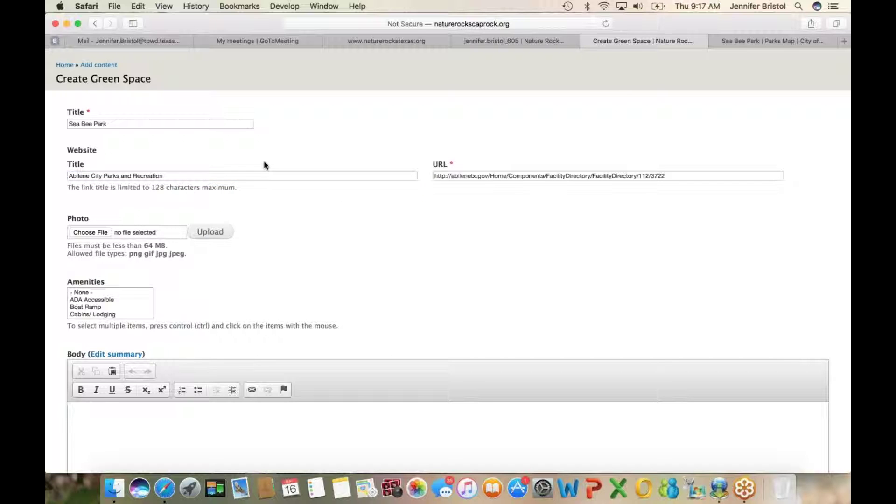
Save the large Sea Bee Park sign photo from the city's park page to Downloads.
{"action": "left_click", "coordinate": [742, 43]}
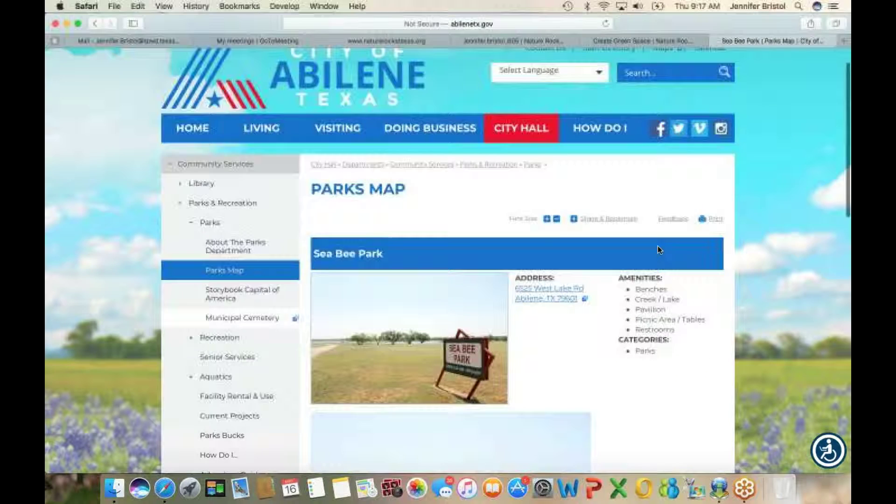
{"action": "scroll", "coordinate": [427, 288], "scroll_direction": "down", "scroll_amount": 5}
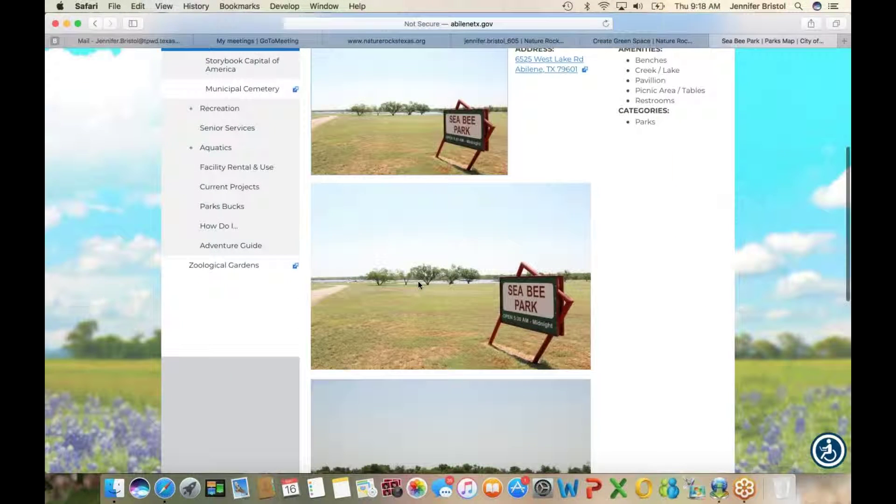
{"action": "right_click", "coordinate": [418, 284]}
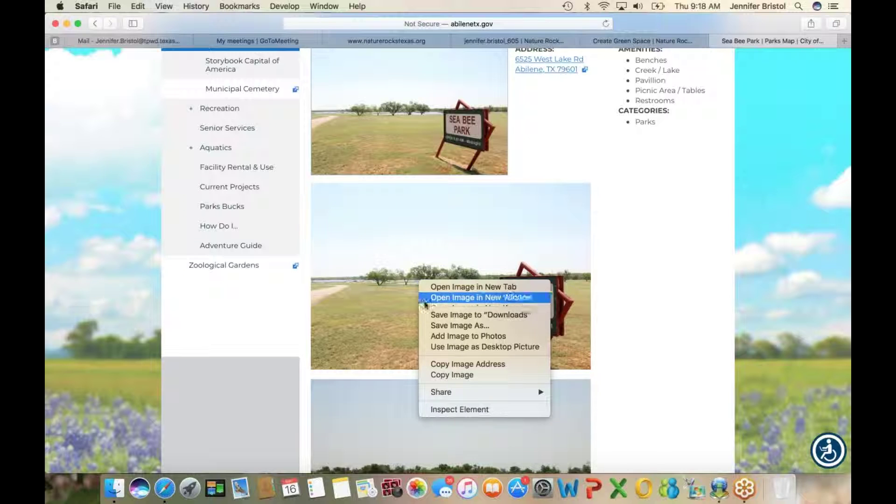
{"action": "left_click", "coordinate": [432, 315]}
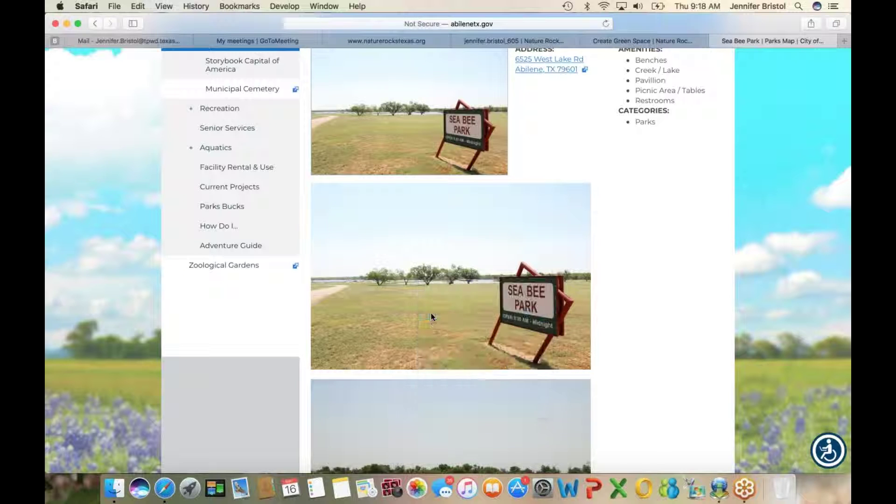
Upload 636029775563000000.jpeg from Downloads as the green space's photo.
{"action": "left_click", "coordinate": [677, 39]}
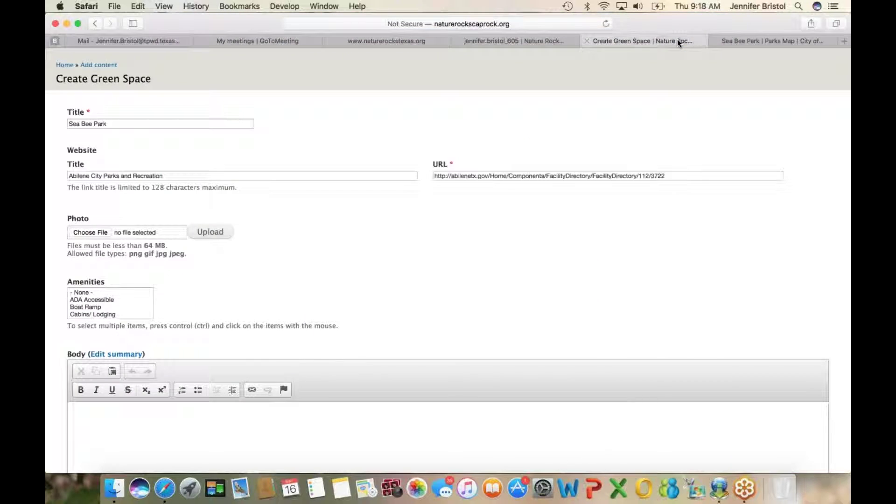
{"action": "left_click", "coordinate": [97, 233]}
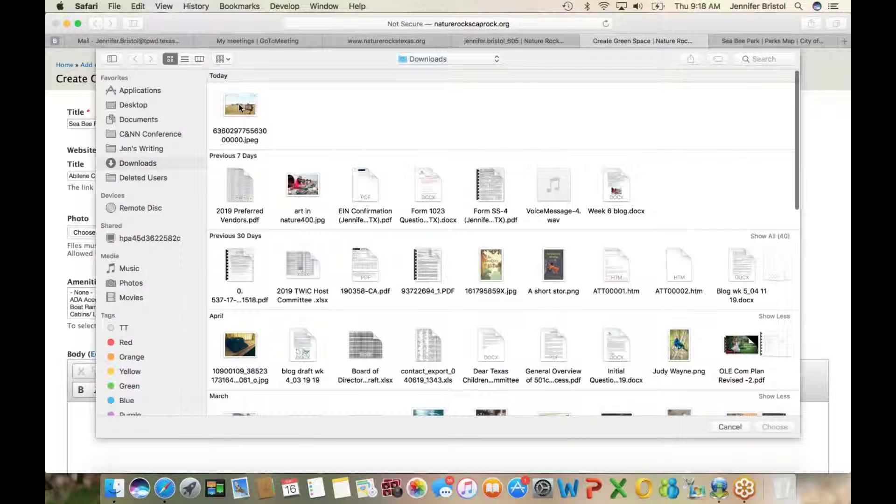
{"action": "left_click", "coordinate": [239, 105]}
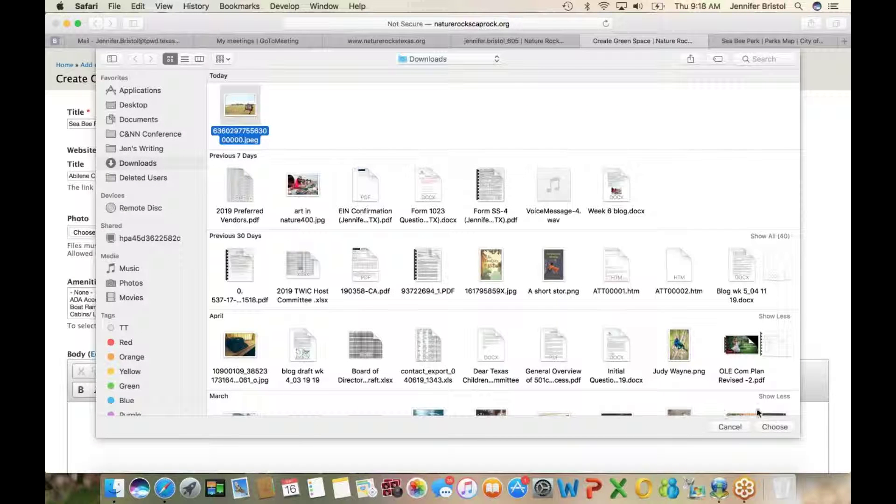
{"action": "left_click", "coordinate": [772, 425]}
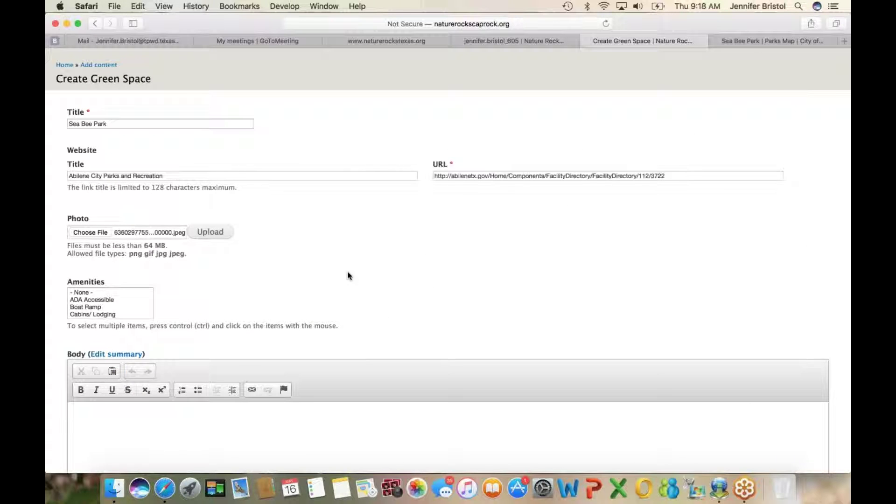
{"action": "left_click", "coordinate": [213, 232]}
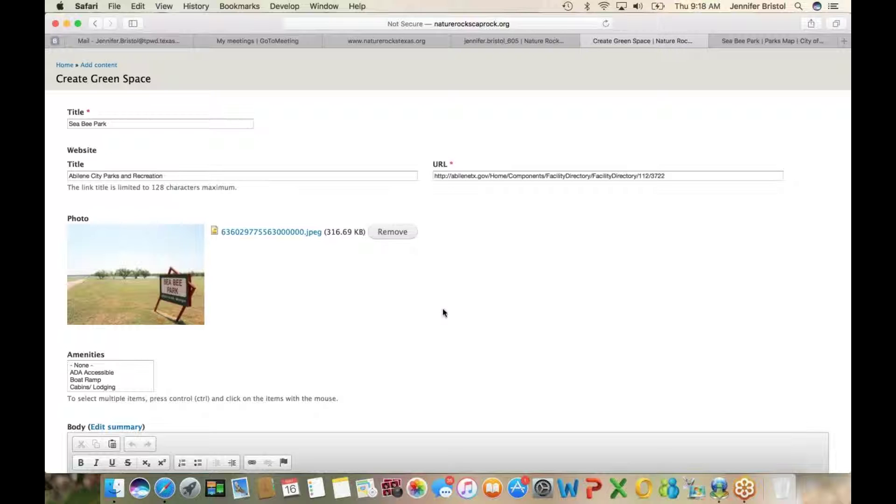
Review the amenities and photos on the city's Sea Bee Park page.
{"action": "scroll", "coordinate": [457, 293], "scroll_direction": "down", "scroll_amount": 5}
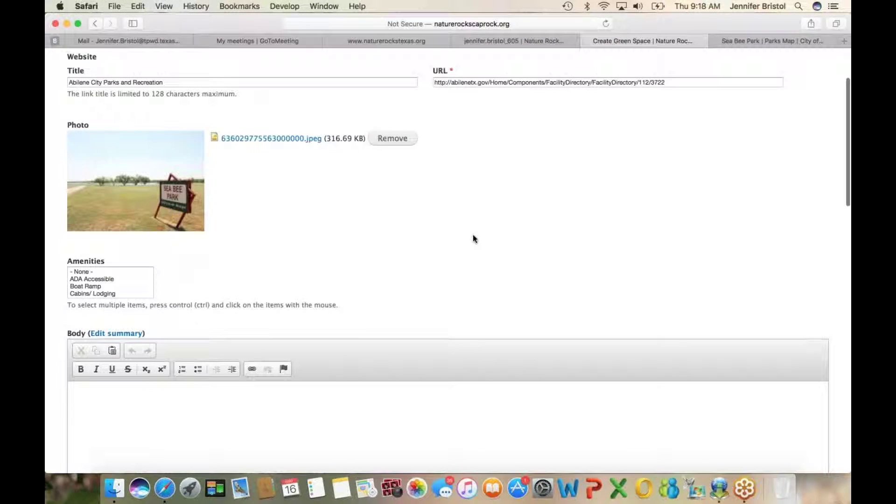
{"action": "left_click", "coordinate": [755, 42]}
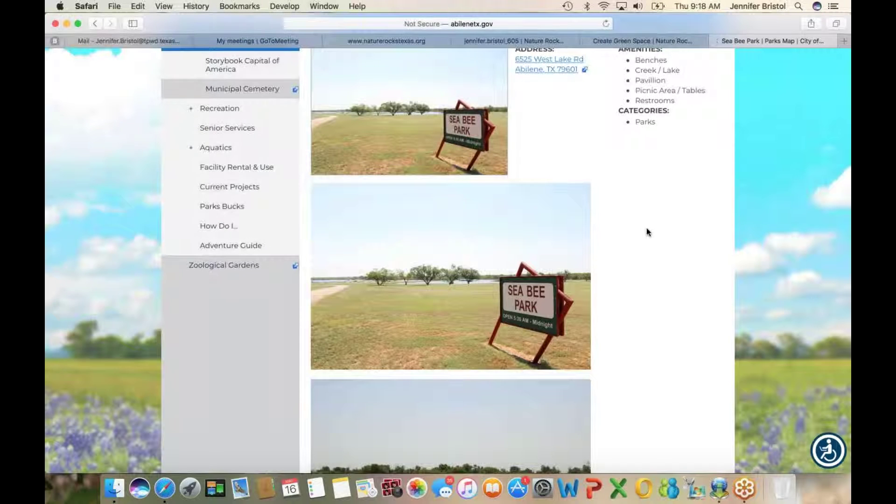
{"action": "scroll", "coordinate": [648, 231], "scroll_direction": "up", "scroll_amount": 3}
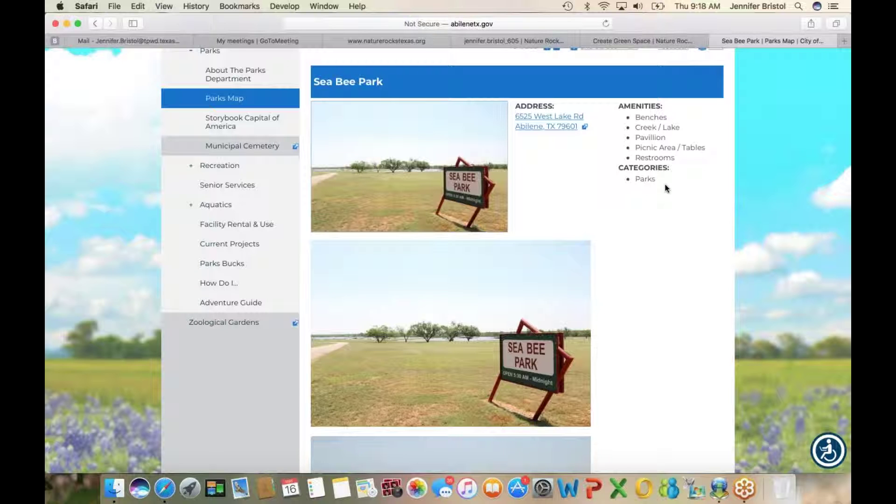
{"action": "scroll", "coordinate": [665, 187], "scroll_direction": "down", "scroll_amount": 7}
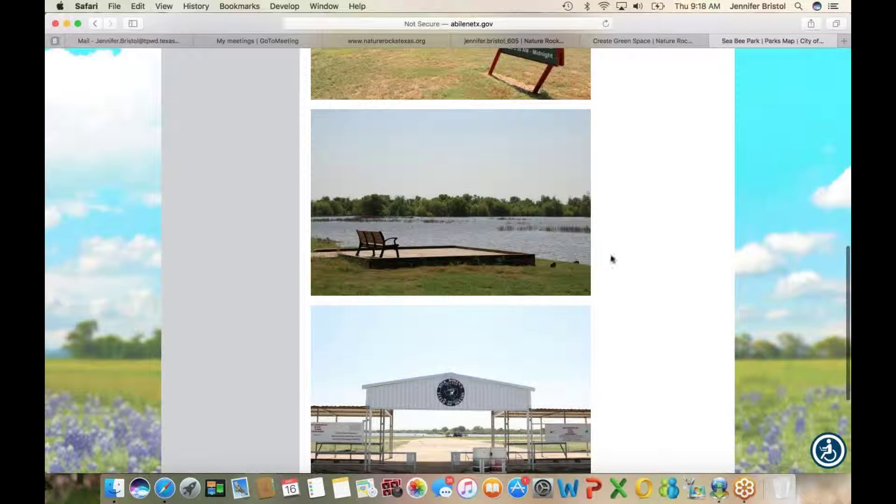
{"action": "scroll", "coordinate": [614, 258], "scroll_direction": "down", "scroll_amount": 1}
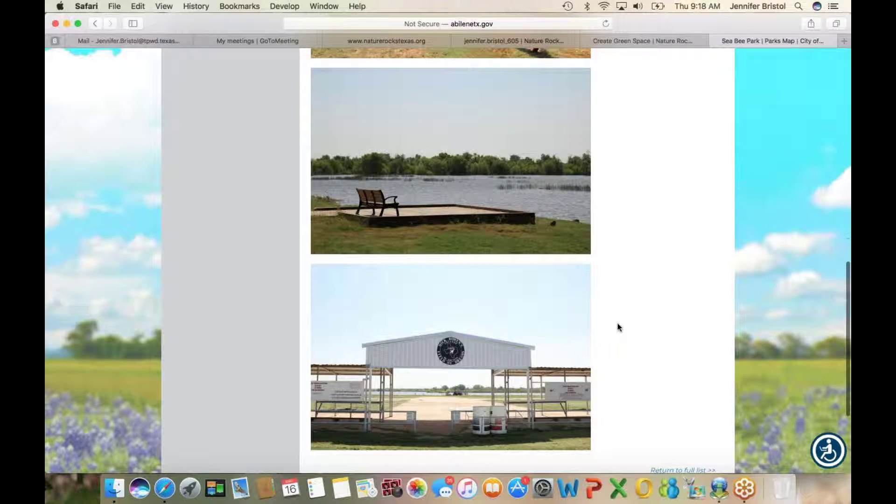
{"action": "scroll", "coordinate": [616, 324], "scroll_direction": "up", "scroll_amount": 8}
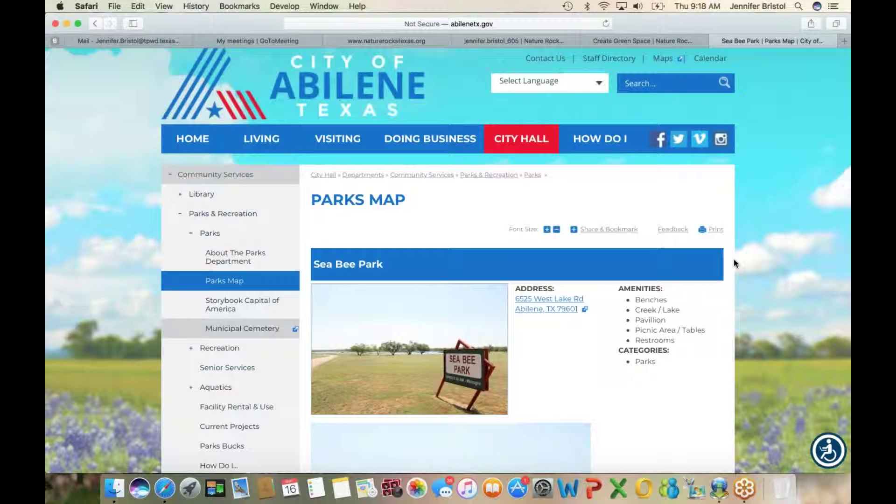
Select Fishing Pier and Grills/ BBQ Pits/ Fire ring as amenities in the Create Green Space form.
{"action": "left_click", "coordinate": [642, 40]}
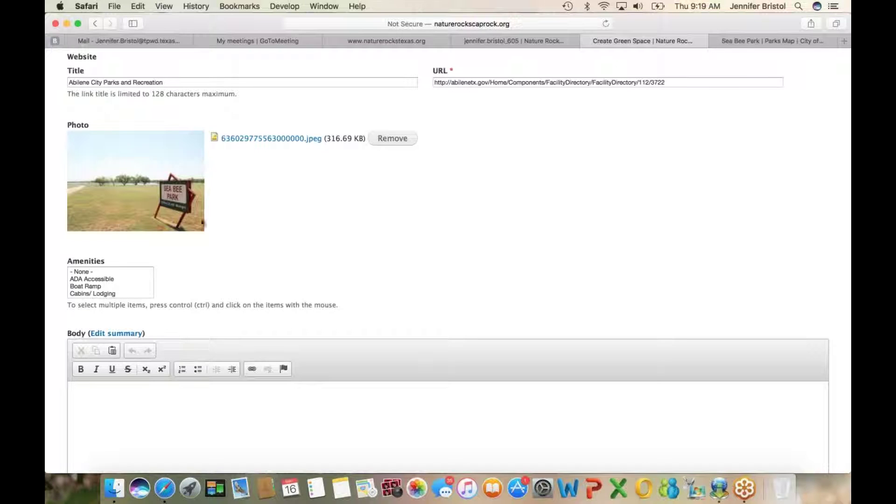
{"action": "left_click", "coordinate": [109, 278]}
{"action": "scroll", "coordinate": [117, 279], "scroll_direction": "down", "scroll_amount": 3}
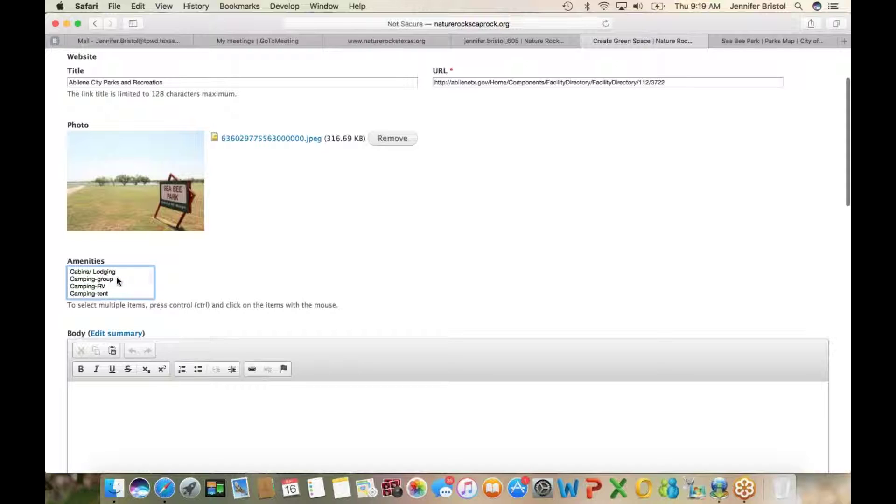
{"action": "scroll", "coordinate": [118, 280], "scroll_direction": "down", "scroll_amount": 2}
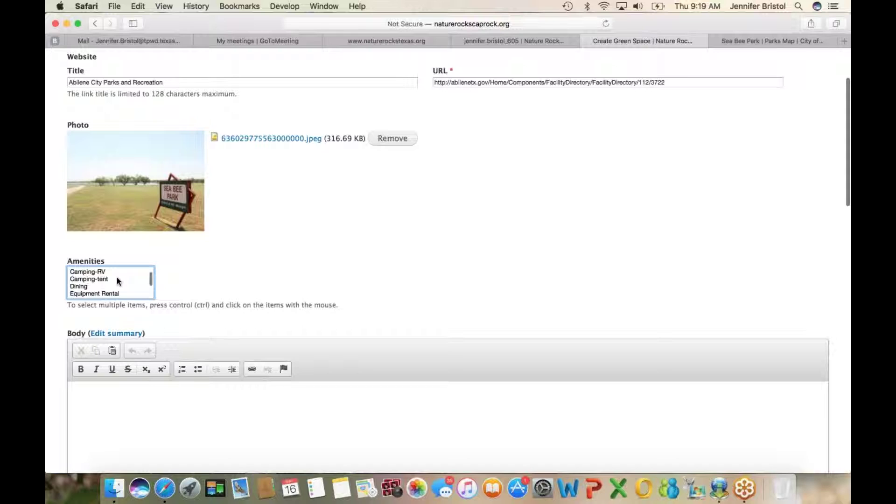
{"action": "scroll", "coordinate": [117, 281], "scroll_direction": "down", "scroll_amount": 2}
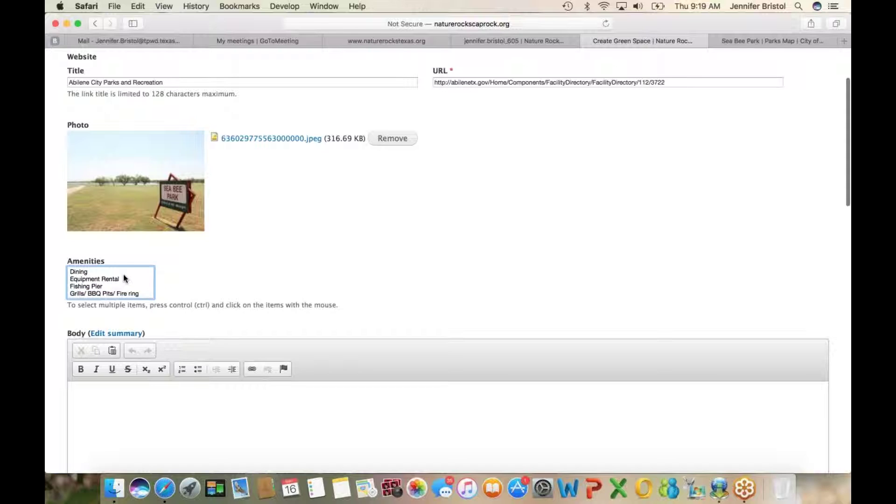
{"action": "scroll", "coordinate": [123, 279], "scroll_direction": "down", "scroll_amount": 2}
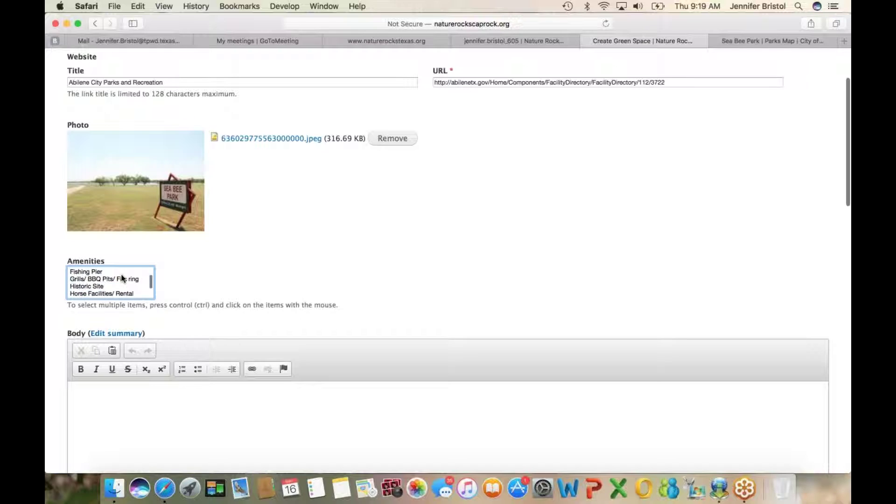
{"action": "left_click", "coordinate": [97, 272]}
{"action": "left_click", "coordinate": [119, 281], "text": "super"}
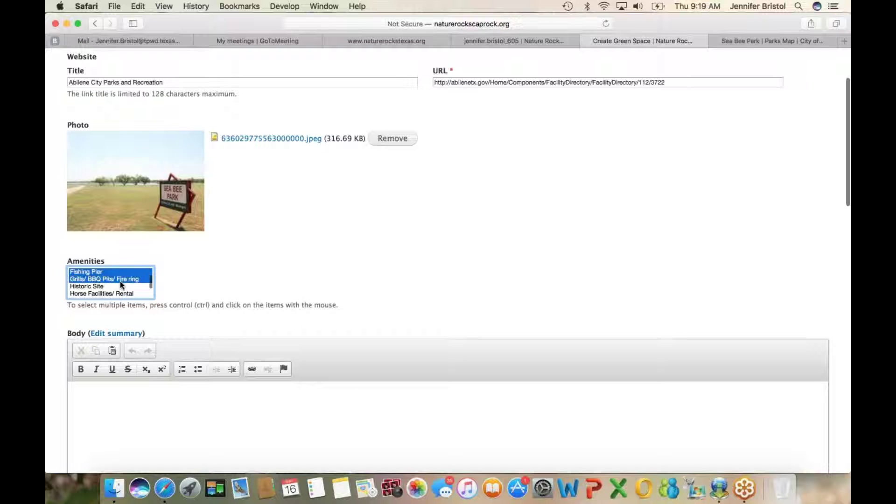
Add Parking, Pavilion and Picnic Tables to the selected amenities, keeping the earlier selections.
{"action": "scroll", "coordinate": [120, 284], "scroll_direction": "down", "scroll_amount": 1}
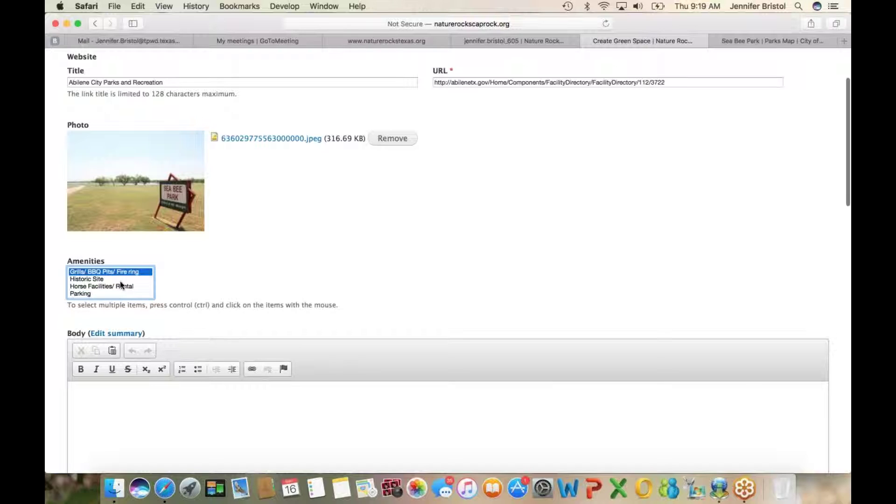
{"action": "scroll", "coordinate": [121, 284], "scroll_direction": "down", "scroll_amount": 1}
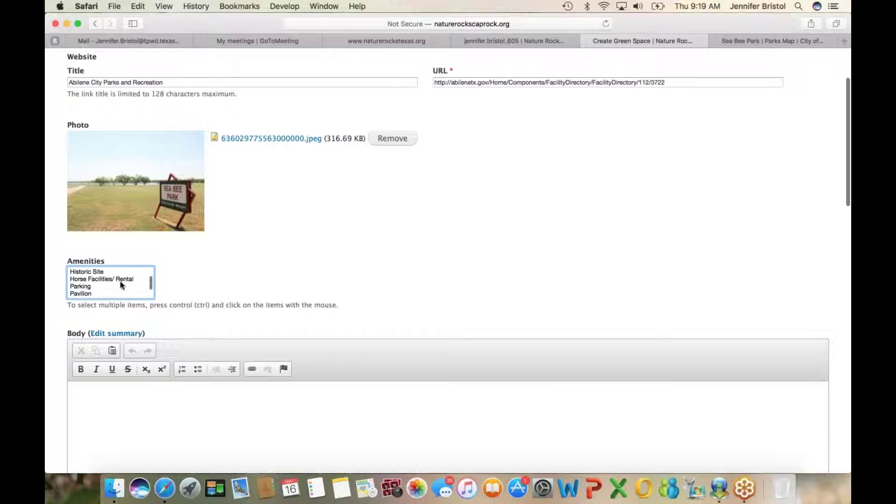
{"action": "scroll", "coordinate": [119, 280], "scroll_direction": "down", "scroll_amount": 1}
{"action": "left_click", "coordinate": [89, 278], "text": "super"}
{"action": "scroll", "coordinate": [108, 281], "scroll_direction": "down", "scroll_amount": 2}
{"action": "left_click", "coordinate": [91, 271], "text": "super"}
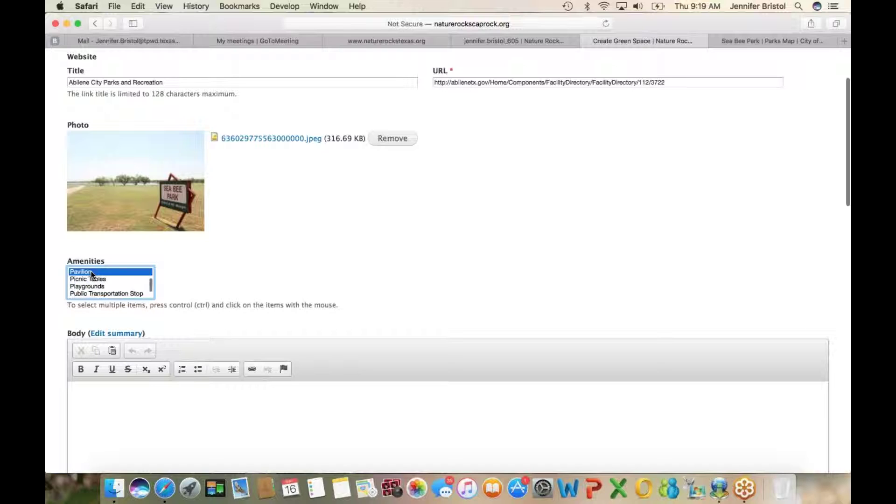
{"action": "left_click", "coordinate": [104, 282], "text": "super"}
Add Restrooms, Trails- Hiking and Wildlife Viewing Area to the selected amenities.
{"action": "scroll", "coordinate": [112, 280], "scroll_direction": "down", "scroll_amount": 3}
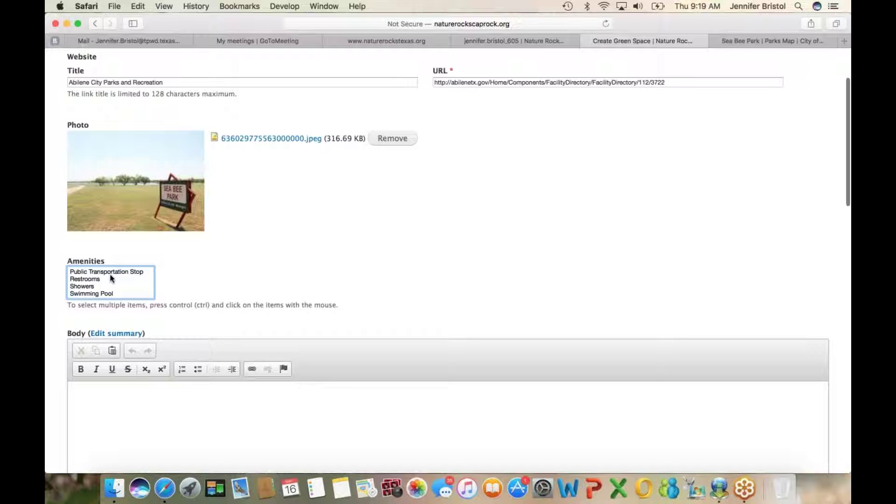
{"action": "left_click", "coordinate": [96, 279], "text": "super"}
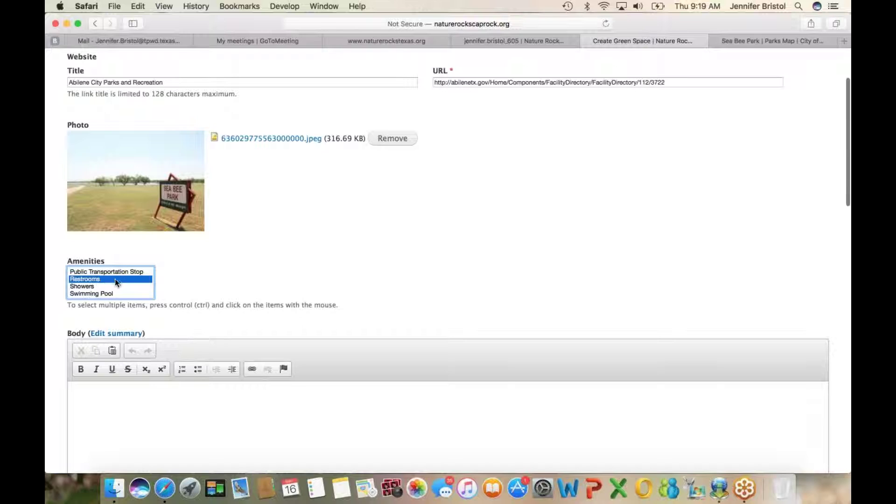
{"action": "scroll", "coordinate": [116, 278], "scroll_direction": "down", "scroll_amount": 1}
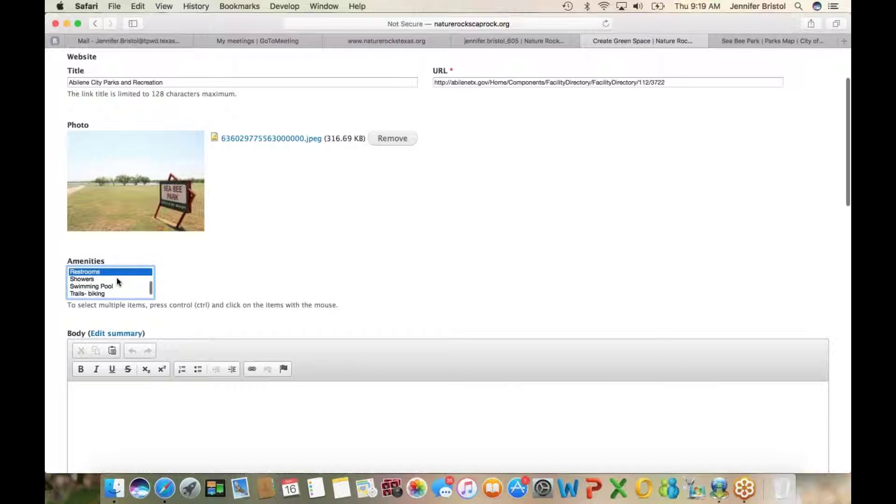
{"action": "scroll", "coordinate": [117, 279], "scroll_direction": "down", "scroll_amount": 3}
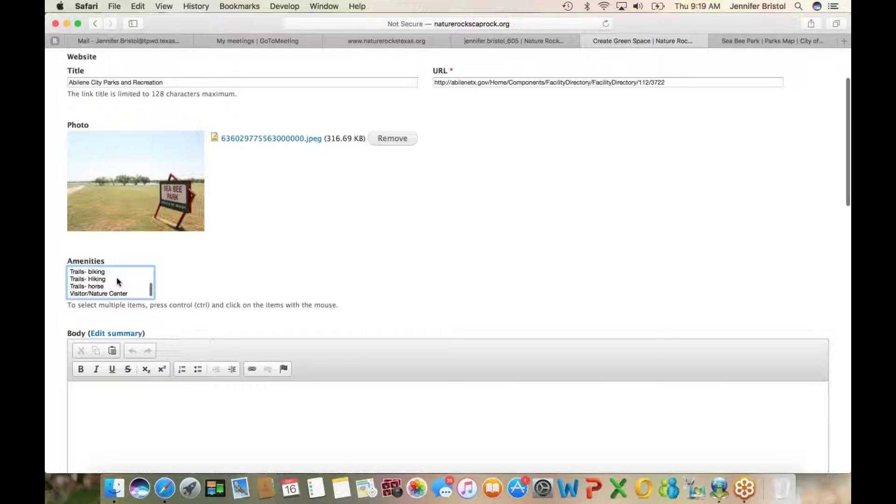
{"action": "left_click", "coordinate": [100, 279]}
{"action": "scroll", "coordinate": [131, 276], "scroll_direction": "down", "scroll_amount": 1}
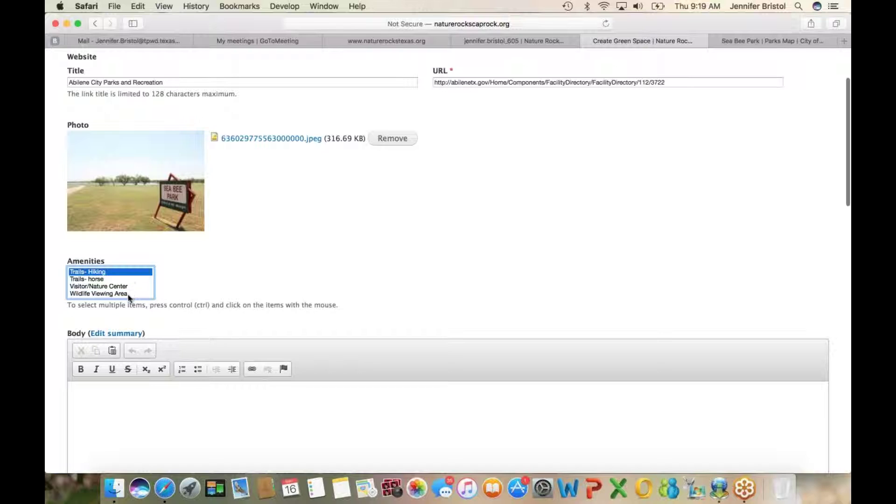
{"action": "left_click", "coordinate": [127, 293], "text": "super"}
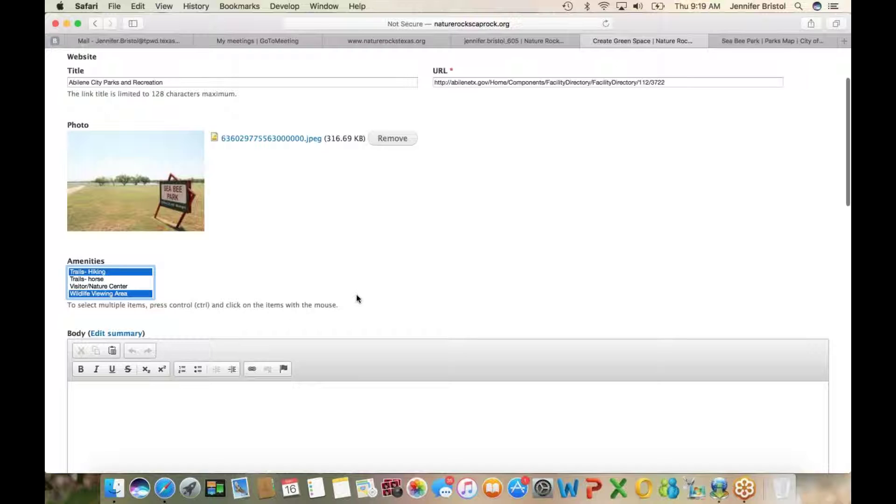
Recheck the photos and amenities on the city's Sea Bee Park page, returning to the green space form.
{"action": "left_click", "coordinate": [753, 44]}
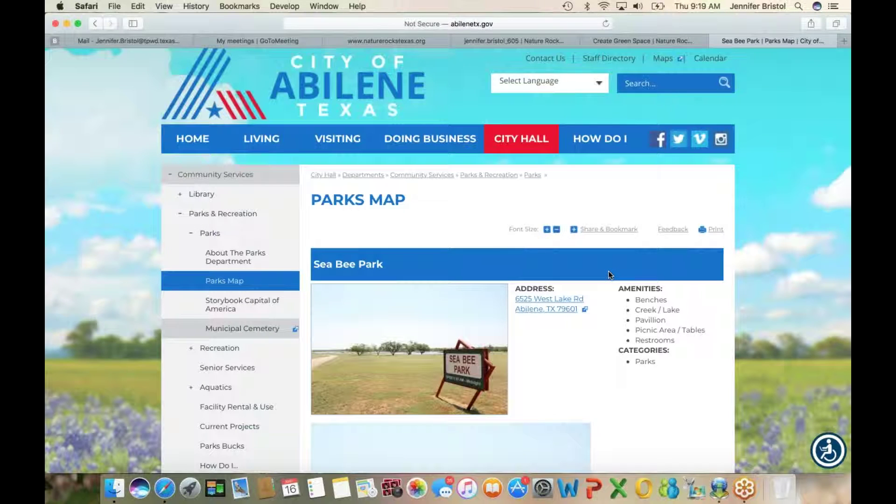
{"action": "scroll", "coordinate": [609, 285], "scroll_direction": "down", "scroll_amount": 15}
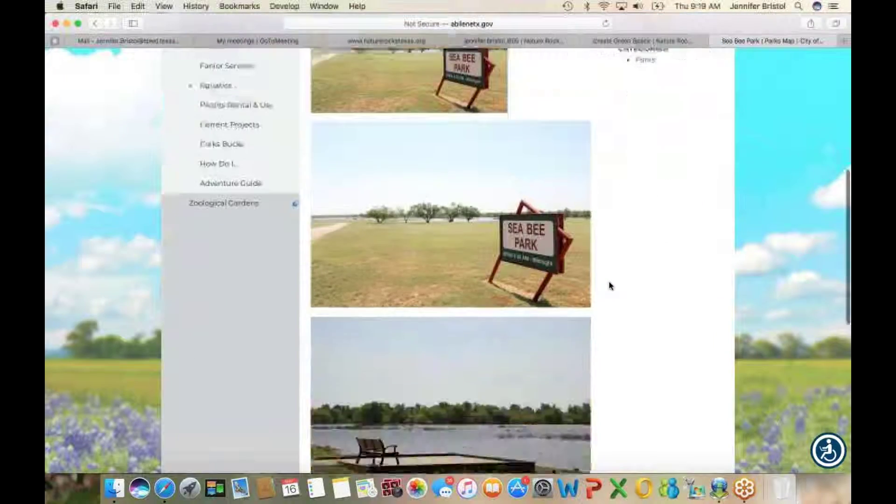
{"action": "scroll", "coordinate": [609, 283], "scroll_direction": "up", "scroll_amount": 15}
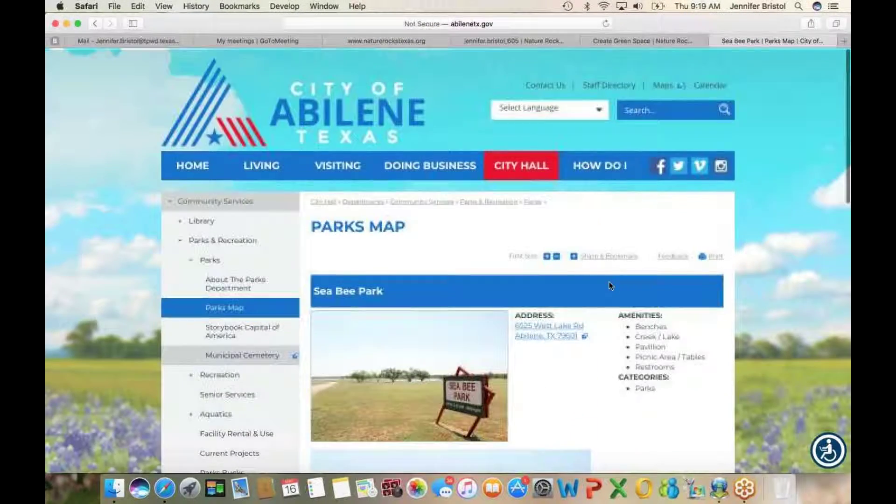
{"action": "left_click", "coordinate": [637, 42]}
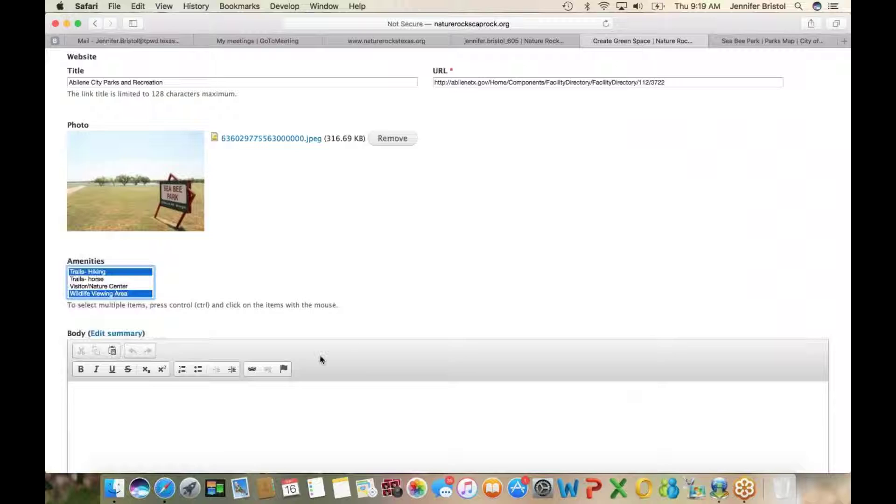
Leave the body empty and select Canoeing/ Kayaking and Fishing under Things To Do.
{"action": "scroll", "coordinate": [320, 360], "scroll_direction": "down", "scroll_amount": 3}
{"action": "left_click", "coordinate": [134, 340]}
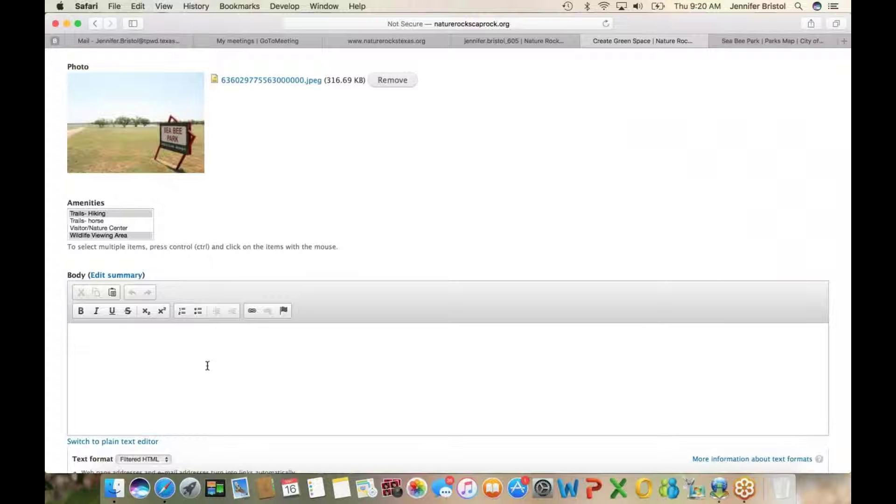
{"action": "scroll", "coordinate": [208, 365], "scroll_direction": "down", "scroll_amount": 3}
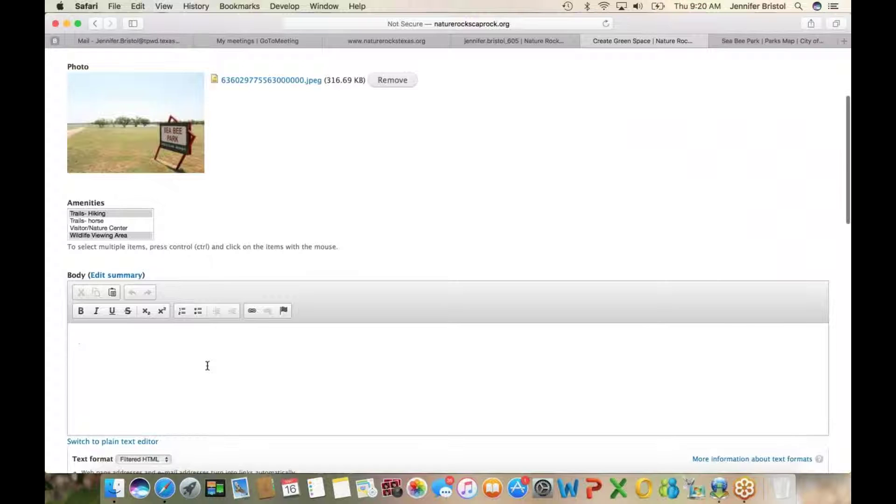
{"action": "scroll", "coordinate": [207, 365], "scroll_direction": "down", "scroll_amount": 5}
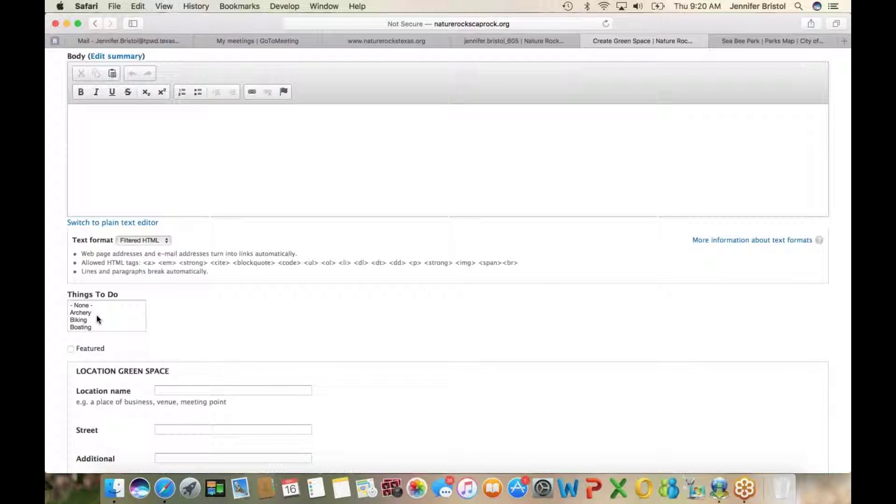
{"action": "scroll", "coordinate": [98, 319], "scroll_direction": "down", "scroll_amount": 2}
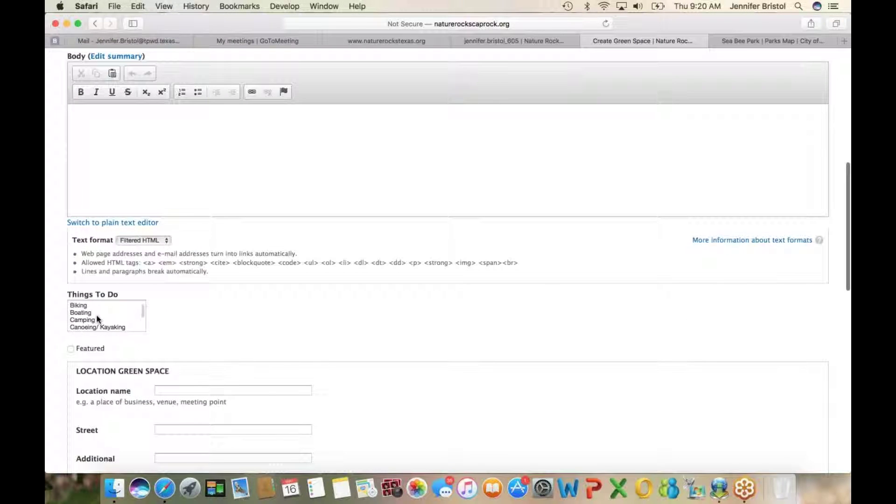
{"action": "scroll", "coordinate": [107, 311], "scroll_direction": "down", "scroll_amount": 2}
{"action": "left_click", "coordinate": [120, 316]}
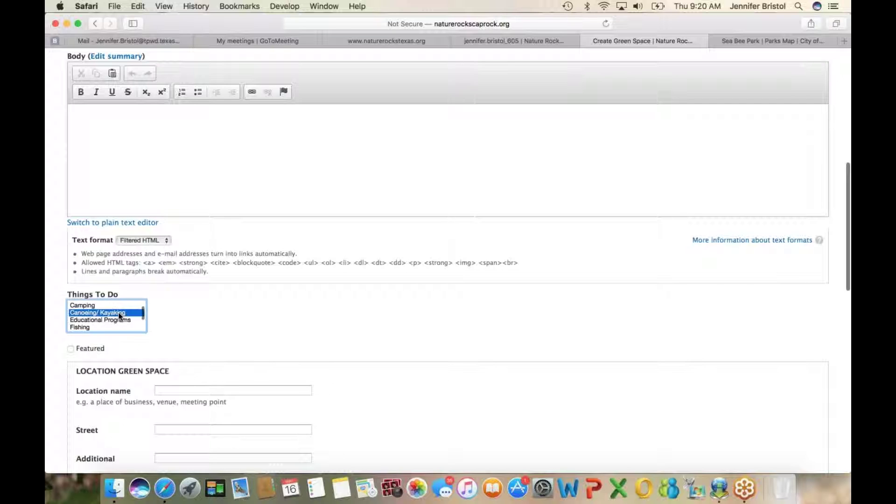
{"action": "scroll", "coordinate": [120, 316], "scroll_direction": "down", "scroll_amount": 2}
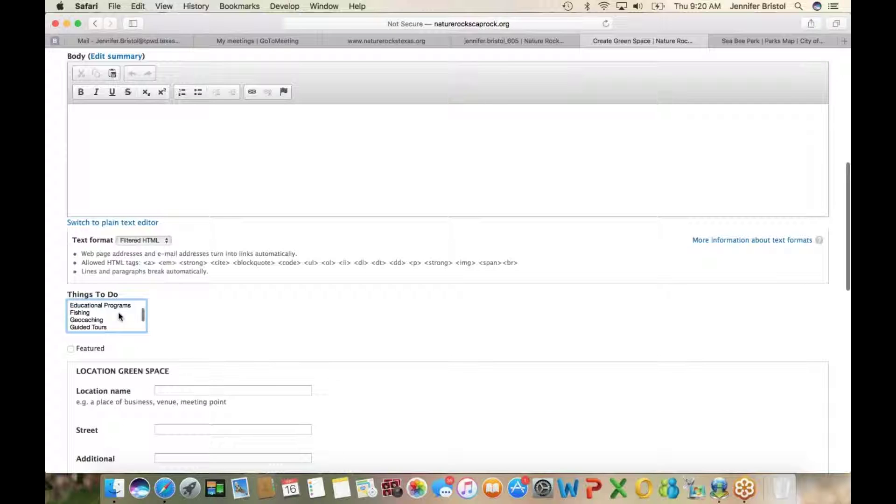
{"action": "left_click", "coordinate": [94, 314]}
Add Hiking/ walking and Wildlife Watching to the selected Things To Do.
{"action": "scroll", "coordinate": [134, 318], "scroll_direction": "down", "scroll_amount": 2}
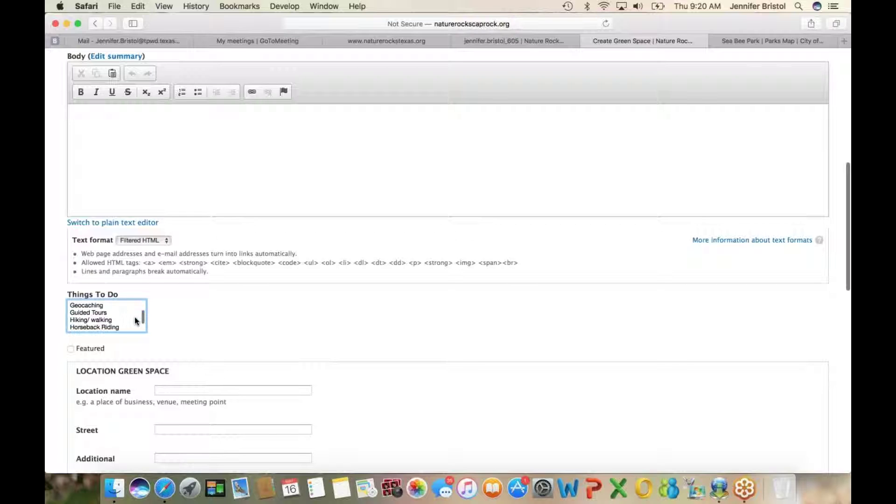
{"action": "left_click", "coordinate": [110, 320]}
{"action": "scroll", "coordinate": [125, 314], "scroll_direction": "down", "scroll_amount": 5}
{"action": "scroll", "coordinate": [107, 309], "scroll_direction": "down", "scroll_amount": 2}
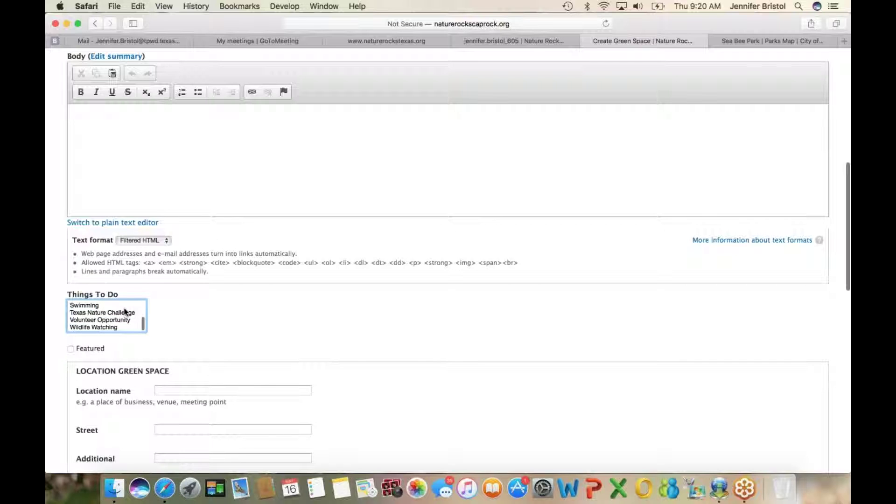
{"action": "scroll", "coordinate": [129, 320], "scroll_direction": "down", "scroll_amount": 1}
{"action": "left_click", "coordinate": [135, 316]}
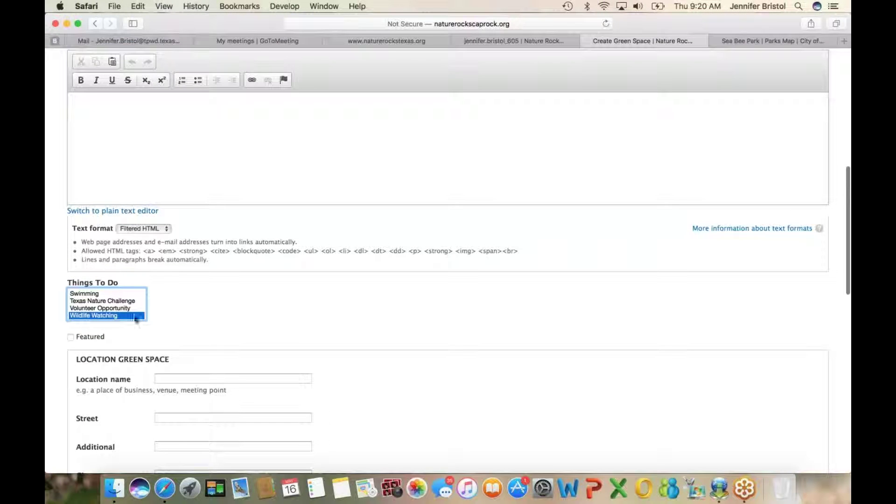
Enter "Sea Bee Park" as the green space's location name.
{"action": "scroll", "coordinate": [182, 315], "scroll_direction": "down", "scroll_amount": 3}
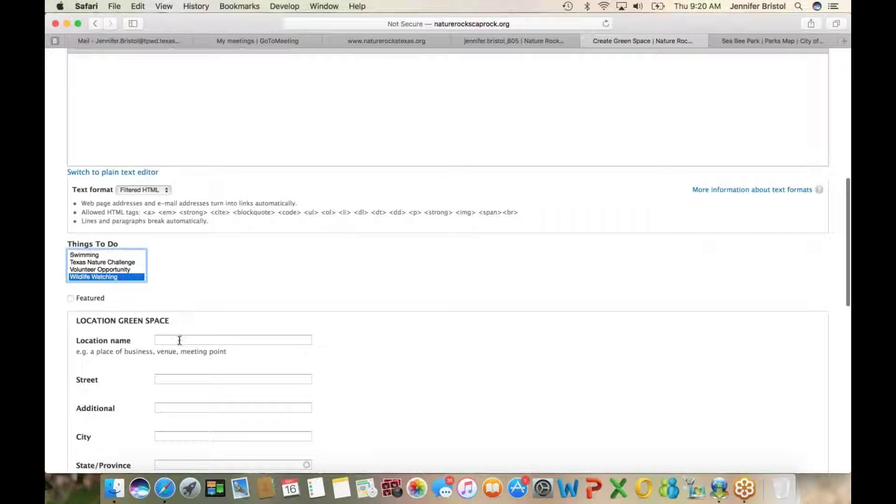
{"action": "left_click", "coordinate": [179, 340]}
{"action": "type", "text": "Sea Bee"}
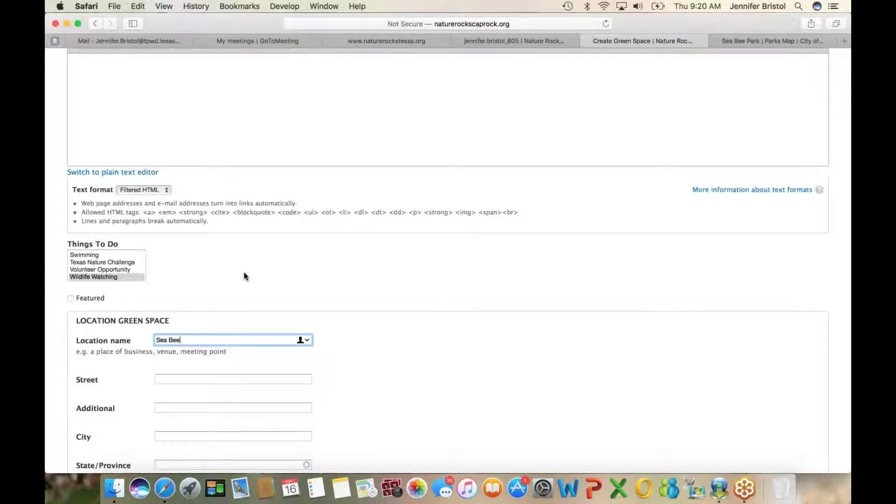
{"action": "type", "text": " Park"}
Copy the park's full address from the city's Sea Bee Park page into the form's Street field.
{"action": "left_click", "coordinate": [753, 41]}
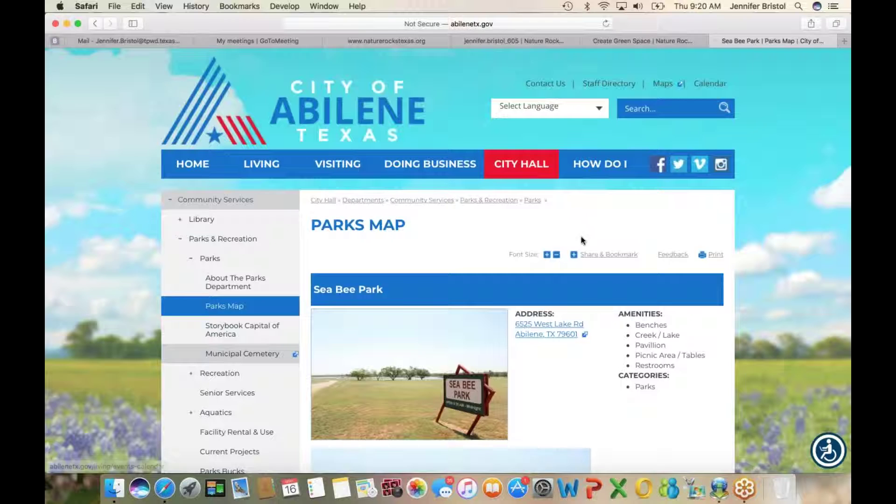
{"action": "scroll", "coordinate": [582, 239], "scroll_direction": "down", "scroll_amount": 1}
{"action": "left_click_drag", "start_coordinate": [514, 294], "coordinate": [575, 307]}
{"action": "key", "text": "super+c"}
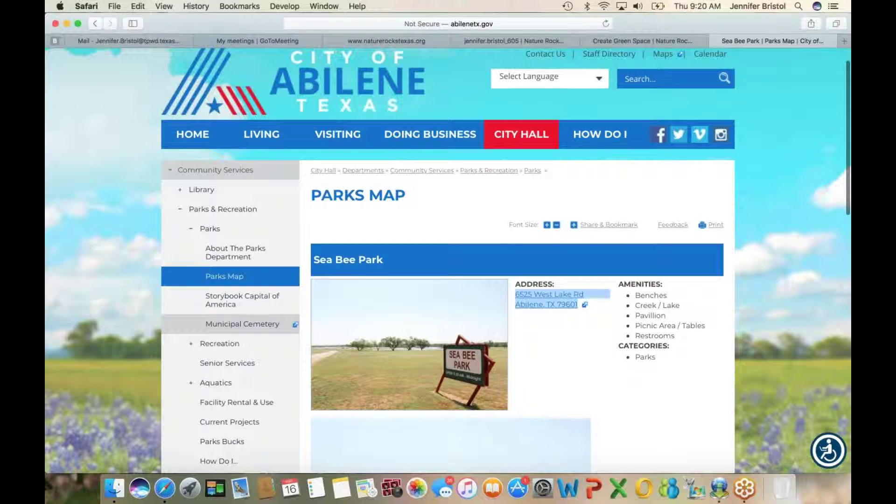
{"action": "left_click", "coordinate": [617, 42]}
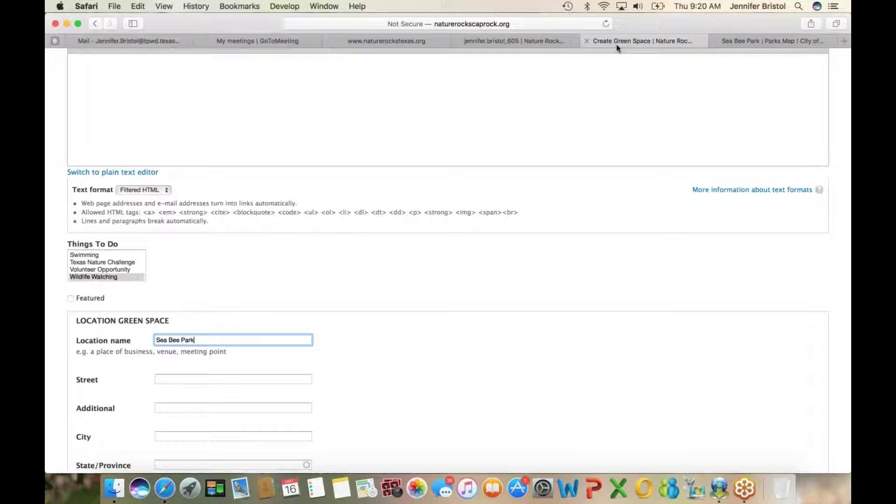
{"action": "scroll", "coordinate": [206, 336], "scroll_direction": "down", "scroll_amount": 3}
{"action": "left_click", "coordinate": [187, 300]}
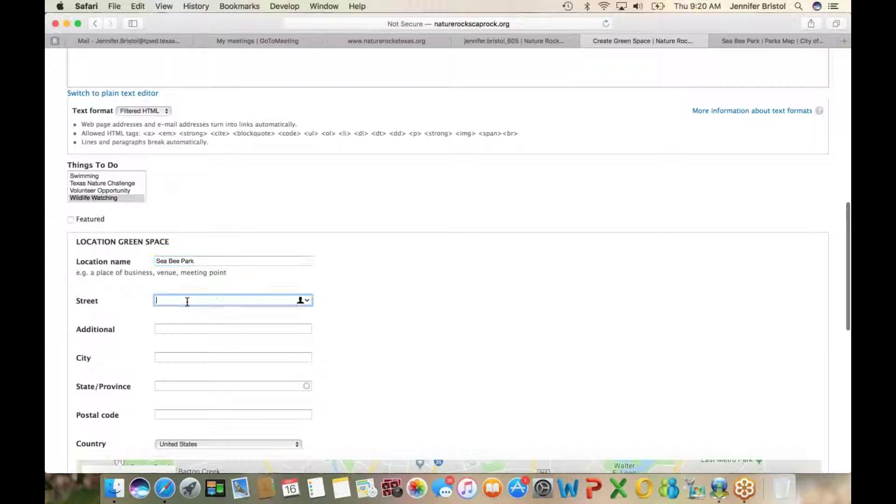
{"action": "key", "text": "super+v"}
{"action": "scroll", "coordinate": [309, 322], "scroll_direction": "down", "scroll_amount": 2}
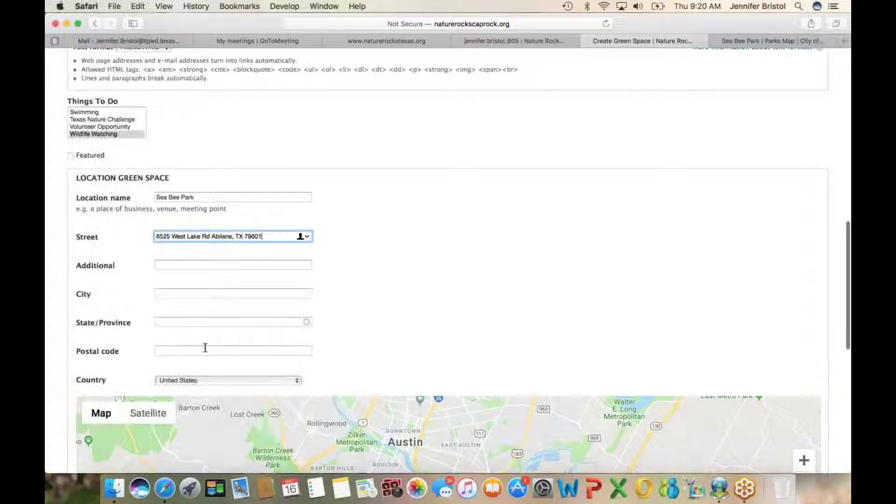
Enter the park's postal code, state TX and city Abilene in their own fields, and trim Street to the street address only.
{"action": "left_click", "coordinate": [179, 350]}
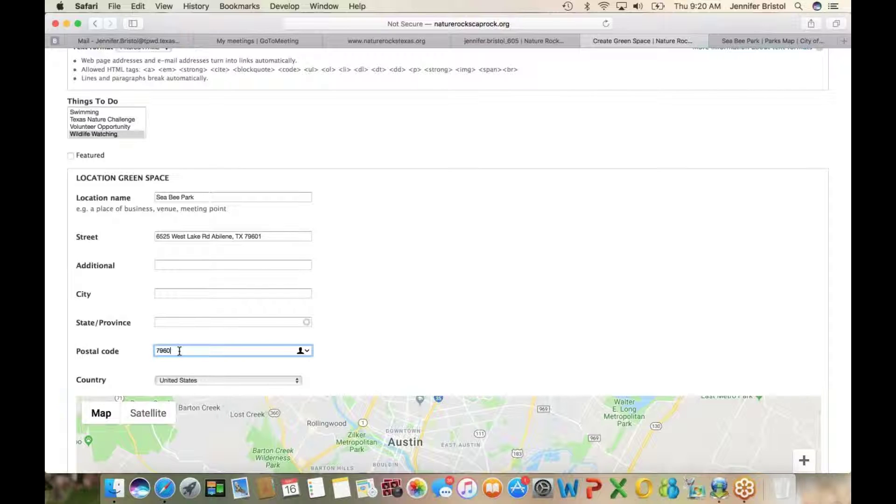
{"action": "left_click", "coordinate": [169, 324]}
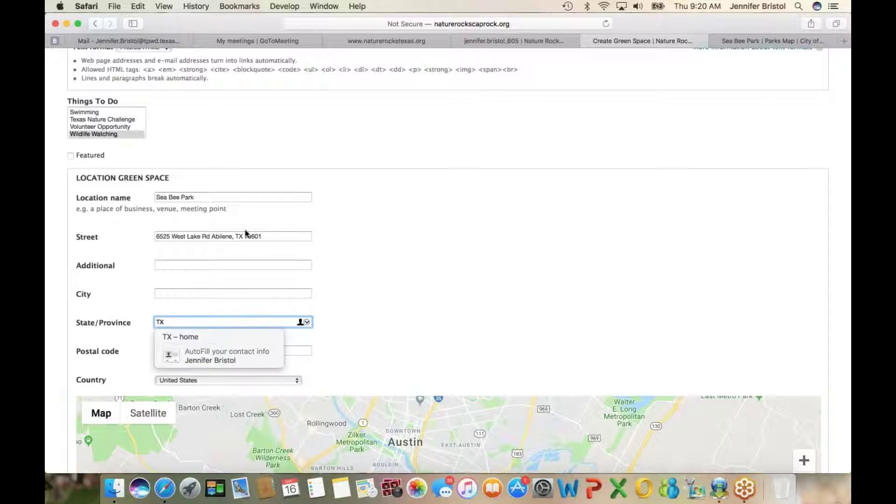
{"action": "left_click", "coordinate": [171, 293]}
{"action": "type", "text": "Abil"}
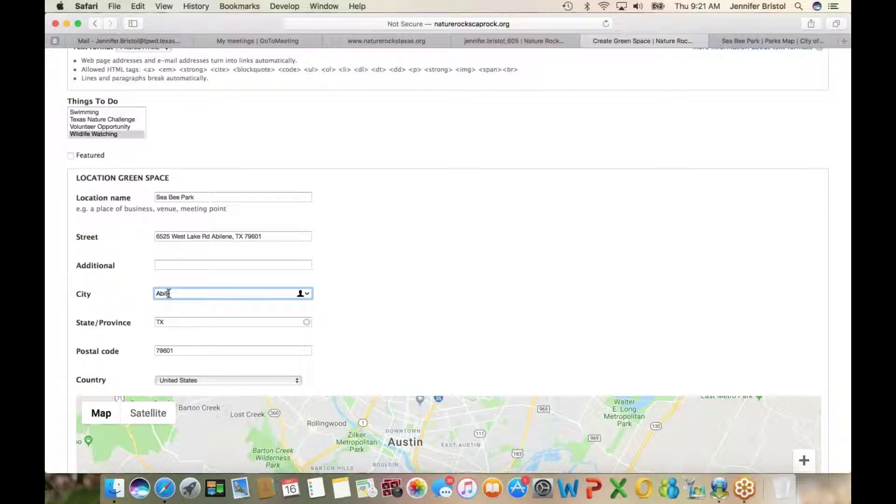
{"action": "left_click", "coordinate": [263, 238]}
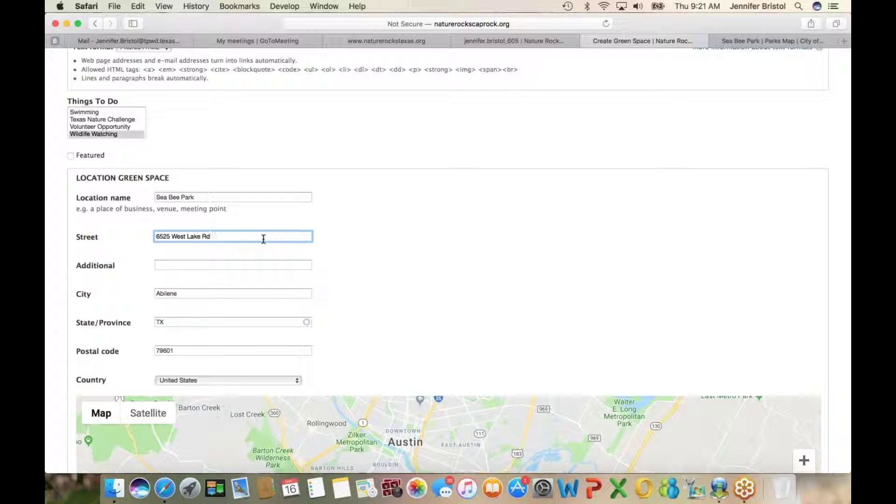
Leave latitude, longitude, phone and fax blank, check the completed form, and preview the green space.
{"action": "scroll", "coordinate": [359, 259], "scroll_direction": "down", "scroll_amount": 10}
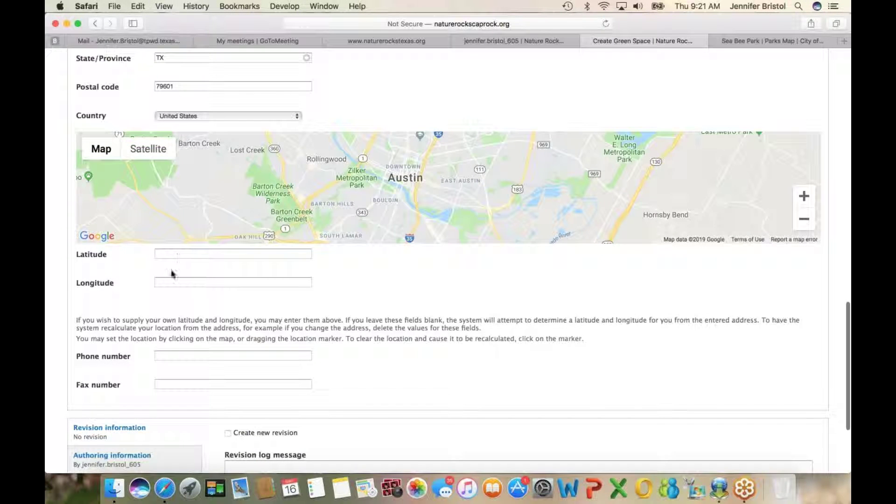
{"action": "scroll", "coordinate": [268, 276], "scroll_direction": "down", "scroll_amount": 3}
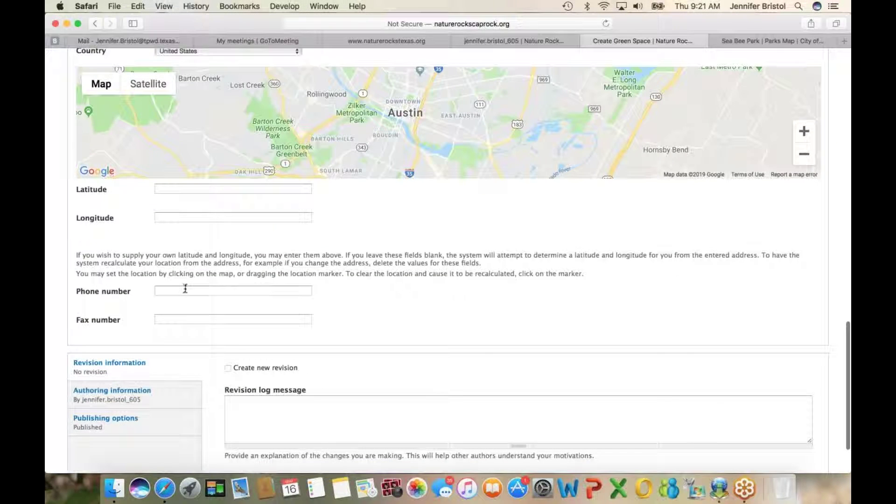
{"action": "scroll", "coordinate": [296, 286], "scroll_direction": "down", "scroll_amount": 1}
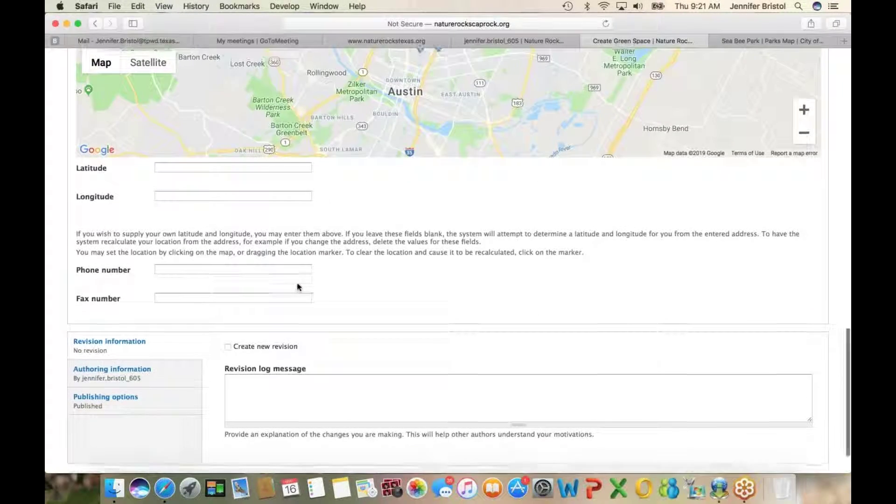
{"action": "scroll", "coordinate": [297, 286], "scroll_direction": "up", "scroll_amount": 20}
{"action": "scroll", "coordinate": [298, 286], "scroll_direction": "up", "scroll_amount": 4}
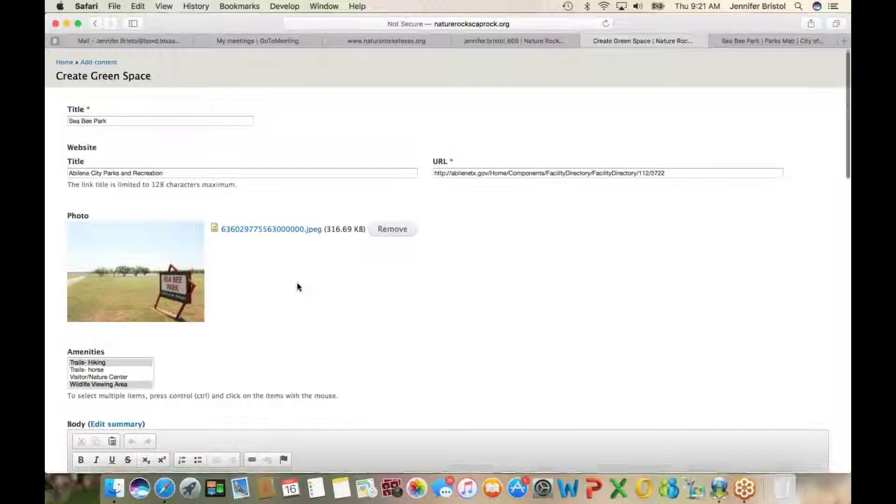
{"action": "scroll", "coordinate": [298, 286], "scroll_direction": "down", "scroll_amount": 10}
{"action": "scroll", "coordinate": [299, 286], "scroll_direction": "down", "scroll_amount": 10}
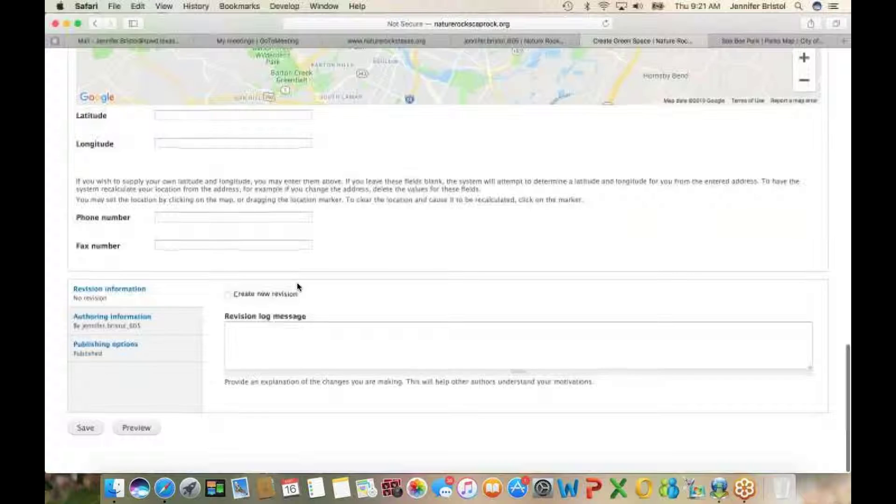
{"action": "left_click", "coordinate": [135, 427]}
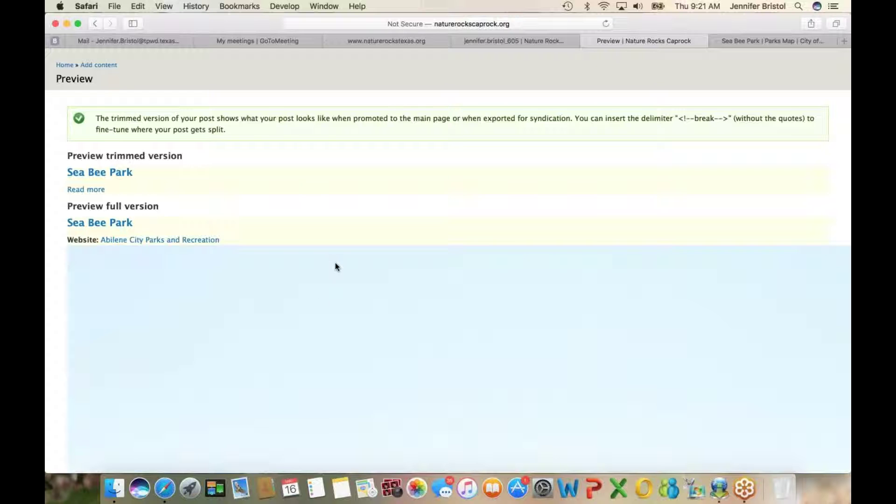
Review the previewed photo, amenities, Things To Do and location fields, and save the Sea Bee Park green space.
{"action": "scroll", "coordinate": [336, 262], "scroll_direction": "down", "scroll_amount": 1}
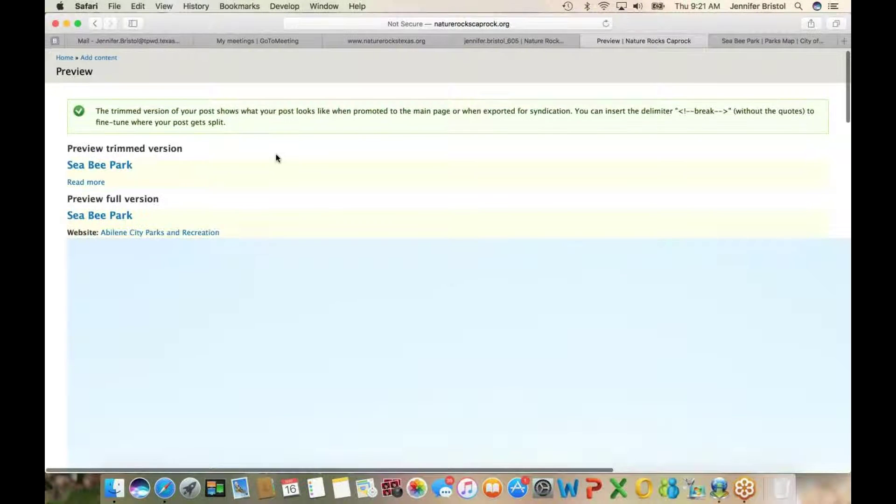
{"action": "scroll", "coordinate": [276, 158], "scroll_direction": "down", "scroll_amount": 15}
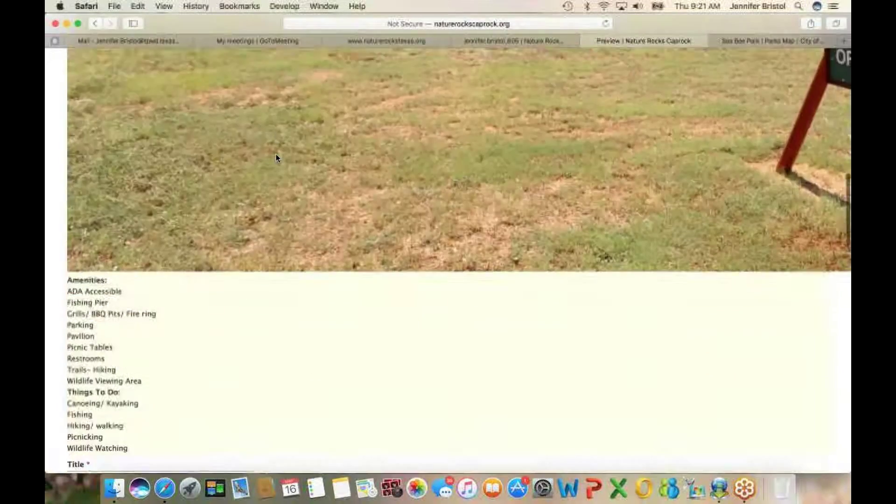
{"action": "scroll", "coordinate": [276, 157], "scroll_direction": "down", "scroll_amount": 10}
{"action": "scroll", "coordinate": [276, 158], "scroll_direction": "down", "scroll_amount": 5}
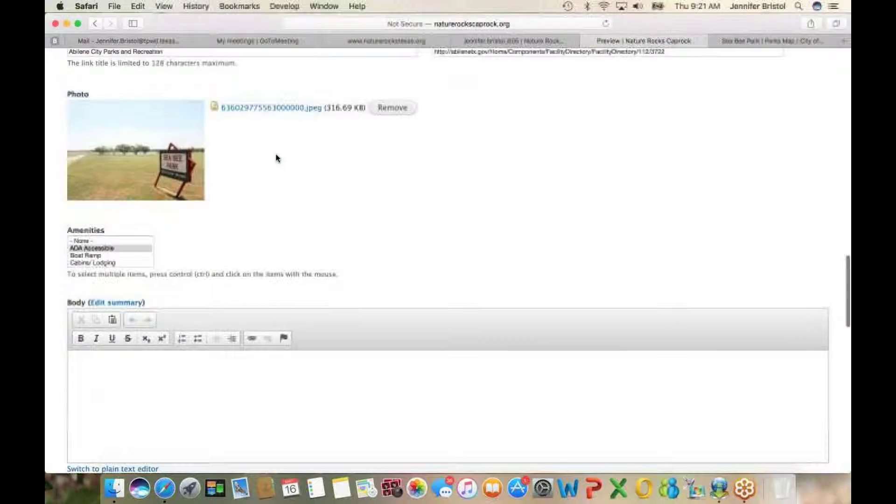
{"action": "scroll", "coordinate": [276, 158], "scroll_direction": "down", "scroll_amount": 9}
{"action": "scroll", "coordinate": [276, 158], "scroll_direction": "down", "scroll_amount": 15}
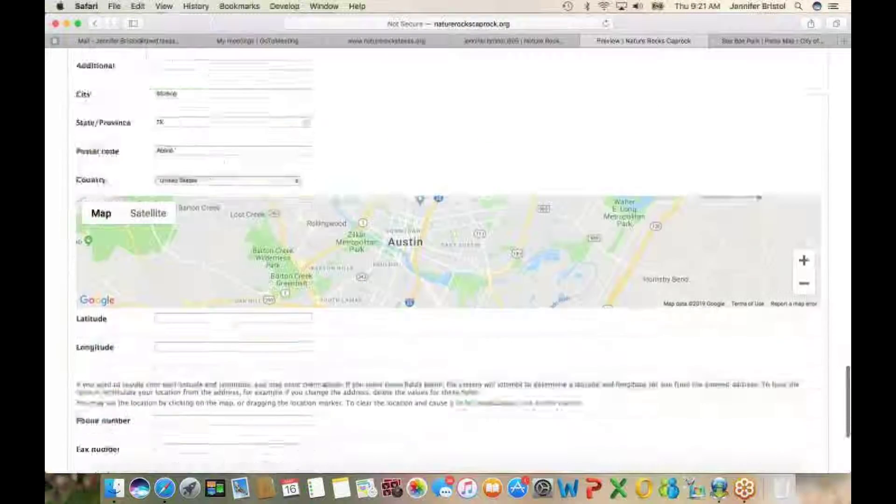
{"action": "scroll", "coordinate": [276, 157], "scroll_direction": "down", "scroll_amount": 8}
{"action": "left_click", "coordinate": [85, 428]}
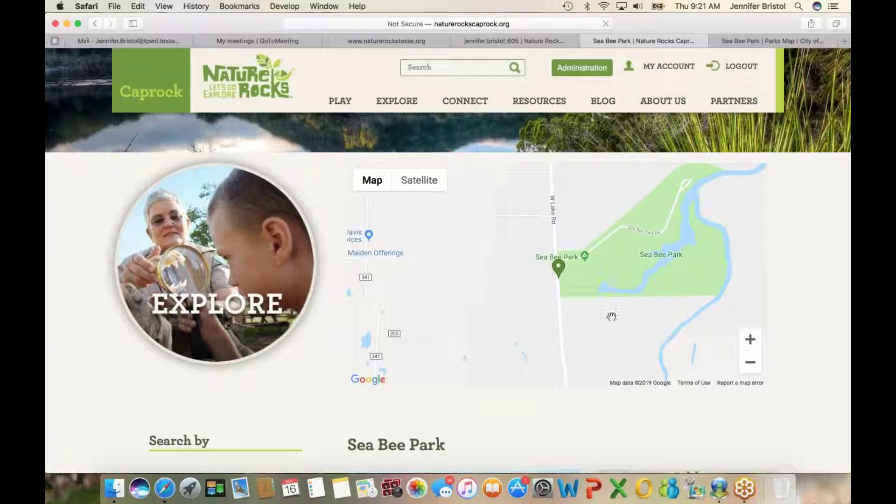
Examine the saved Sea Bee Park page's map, address, contact, amenities and activities, and view its sharing options without sharing anything.
{"action": "scroll", "coordinate": [611, 316], "scroll_direction": "down", "scroll_amount": 2}
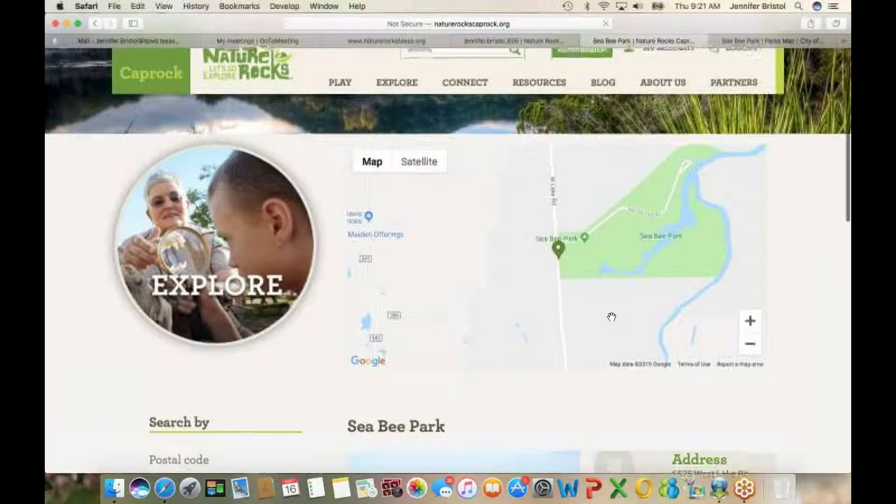
{"action": "scroll", "coordinate": [611, 316], "scroll_direction": "up", "scroll_amount": 2}
{"action": "scroll", "coordinate": [611, 317], "scroll_direction": "down", "scroll_amount": 5}
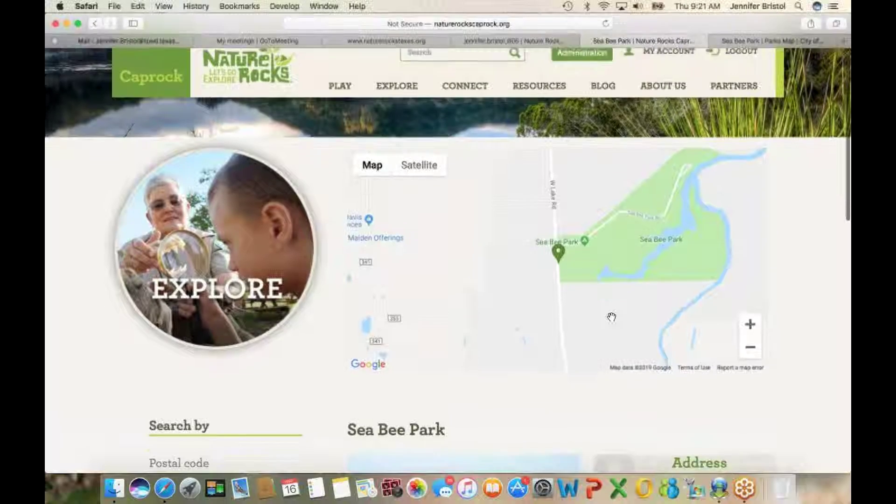
{"action": "scroll", "coordinate": [611, 317], "scroll_direction": "down", "scroll_amount": 2}
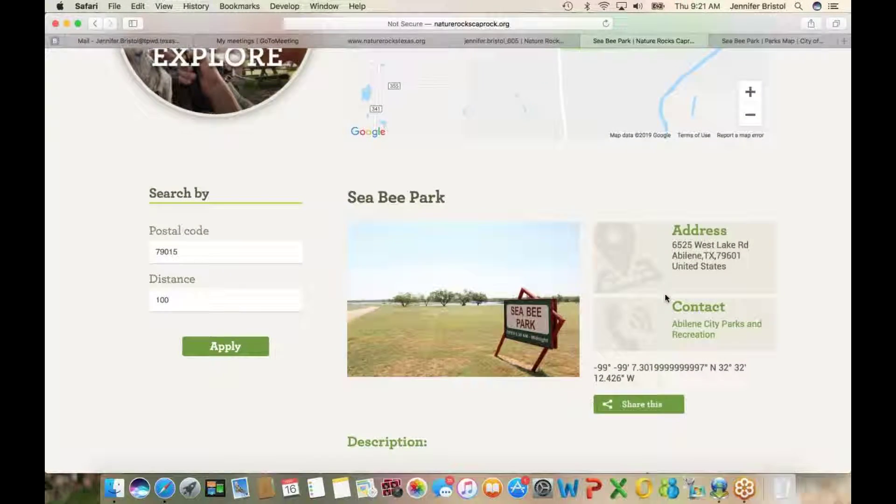
{"action": "scroll", "coordinate": [666, 296], "scroll_direction": "down", "scroll_amount": 3}
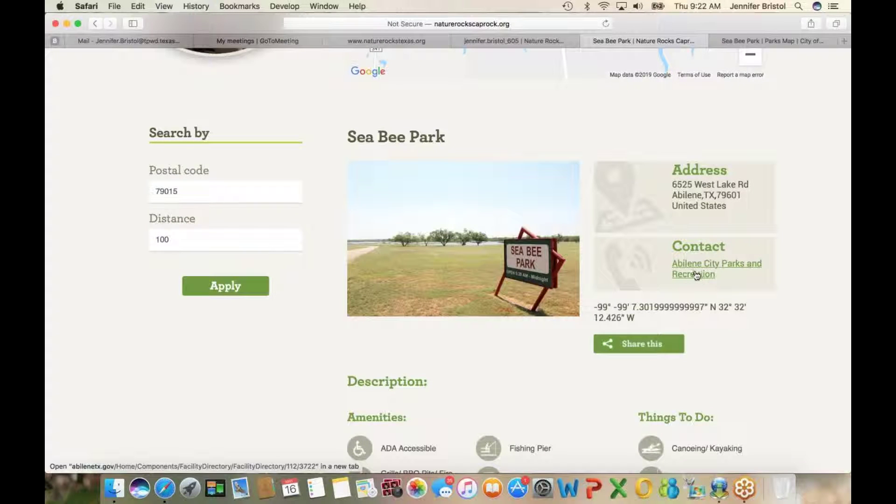
{"action": "scroll", "coordinate": [521, 373], "scroll_direction": "down", "scroll_amount": 10}
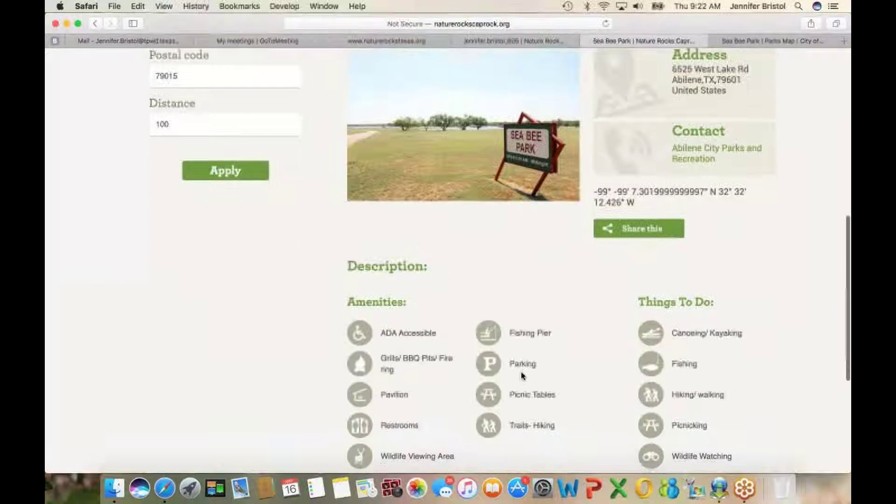
{"action": "scroll", "coordinate": [520, 376], "scroll_direction": "up", "scroll_amount": 4}
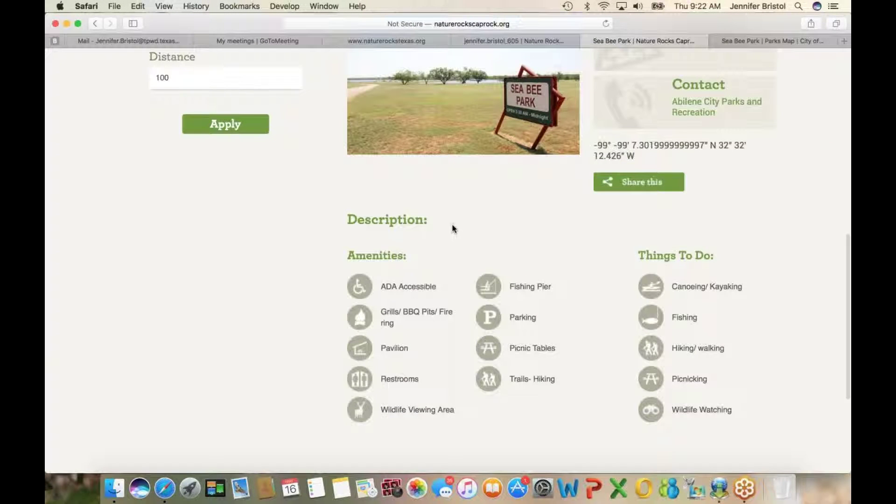
{"action": "scroll", "coordinate": [452, 228], "scroll_direction": "up", "scroll_amount": 3}
{"action": "scroll", "coordinate": [452, 229], "scroll_direction": "up", "scroll_amount": 5}
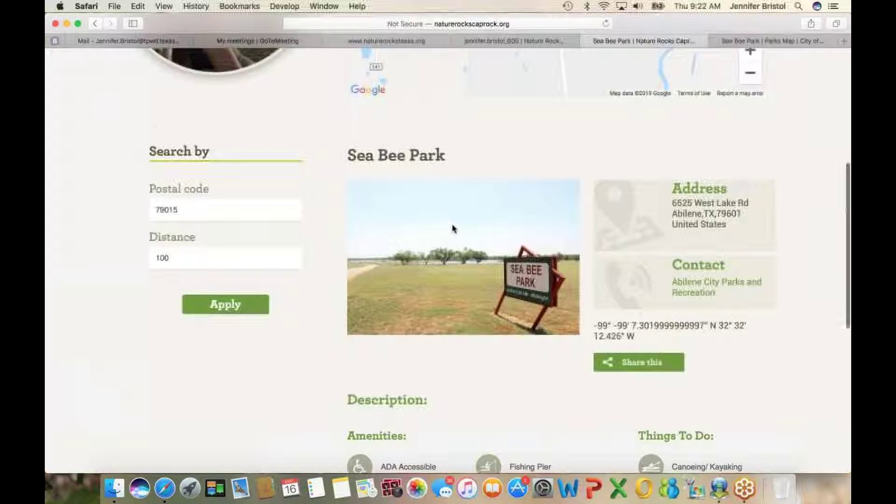
{"action": "left_click", "coordinate": [637, 363]}
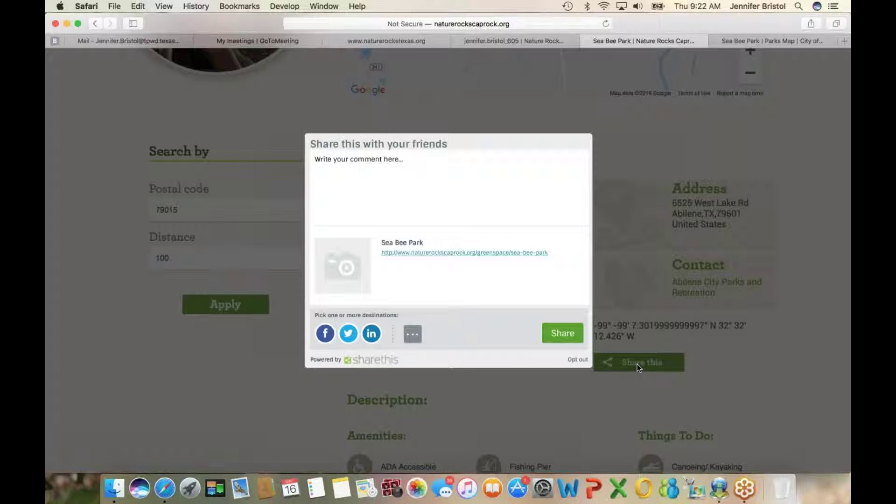
{"action": "left_click", "coordinate": [788, 345]}
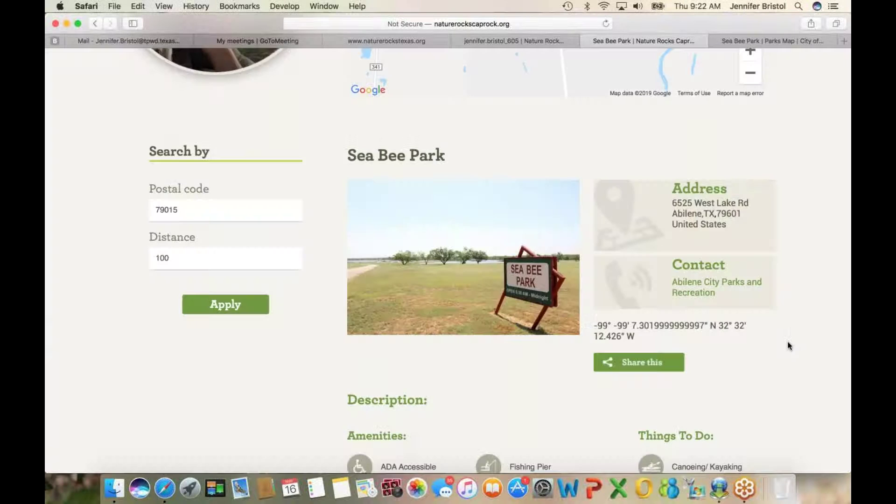
Go to the site's Explore page and look through its map, postal code search and list of green spaces.
{"action": "scroll", "coordinate": [548, 310], "scroll_direction": "up", "scroll_amount": 5}
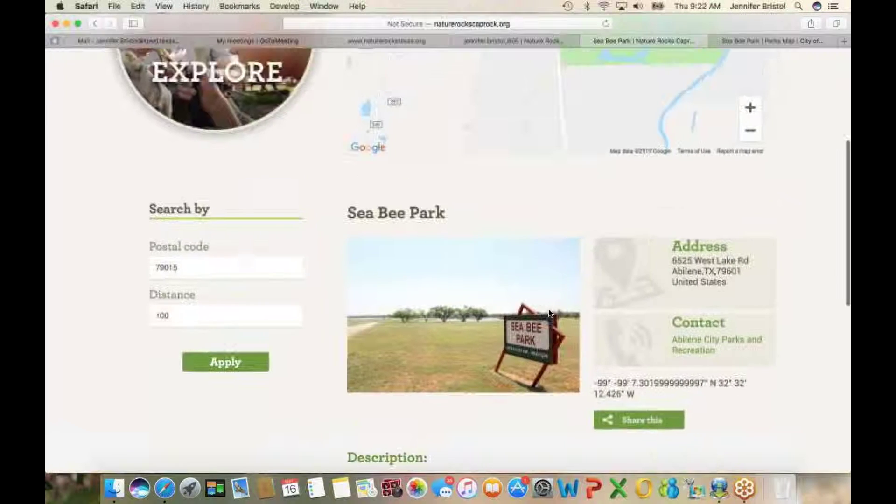
{"action": "scroll", "coordinate": [549, 312], "scroll_direction": "up", "scroll_amount": 3}
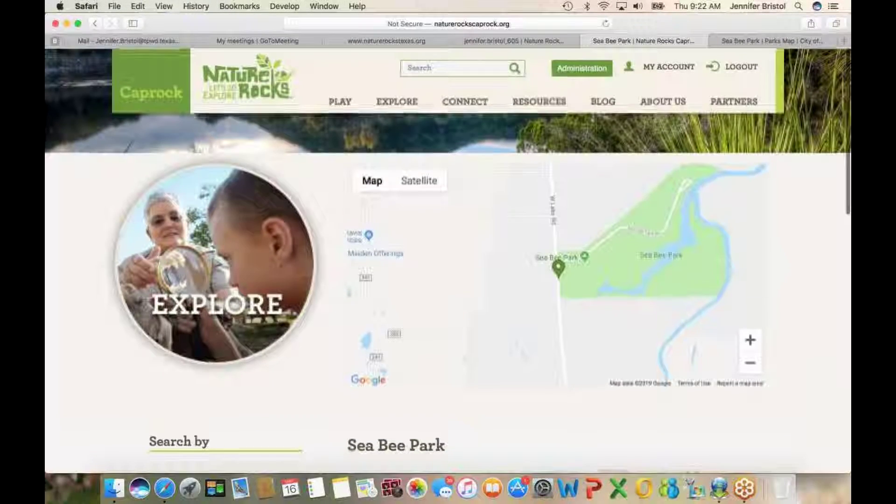
{"action": "left_click", "coordinate": [398, 101]}
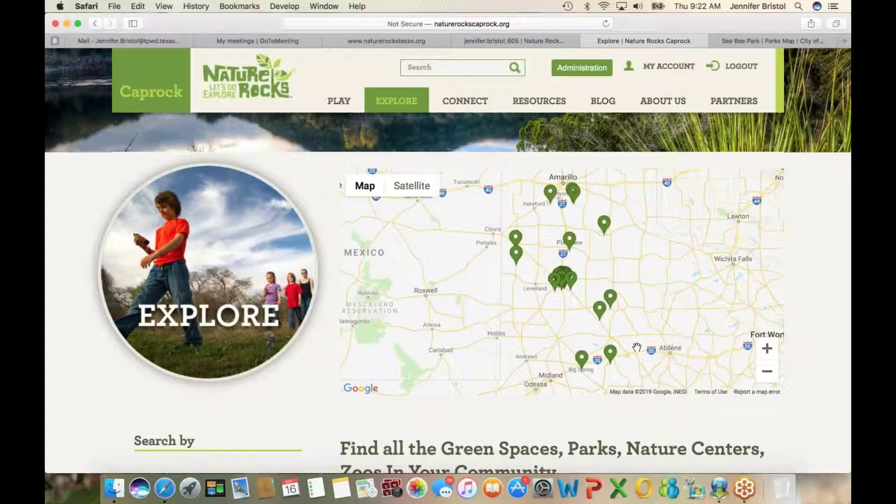
{"action": "scroll", "coordinate": [326, 233], "scroll_direction": "down", "scroll_amount": 5}
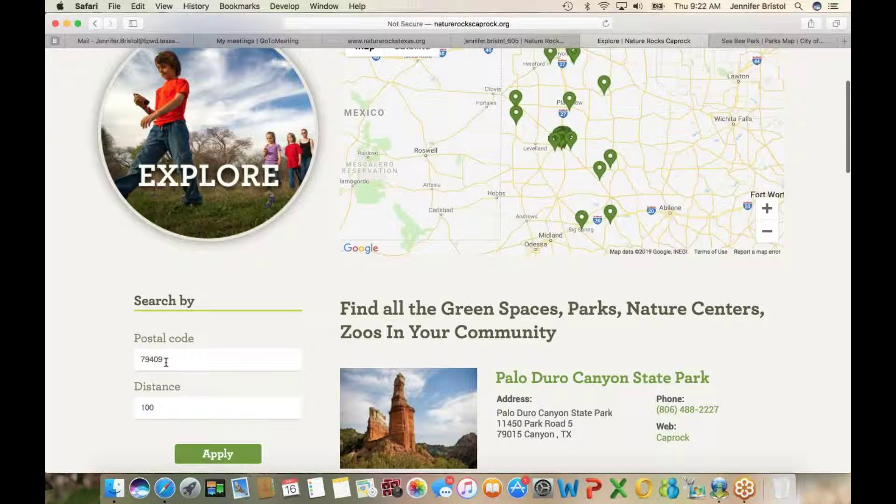
{"action": "scroll", "coordinate": [166, 362], "scroll_direction": "down", "scroll_amount": 3}
{"action": "scroll", "coordinate": [166, 360], "scroll_direction": "up", "scroll_amount": 2}
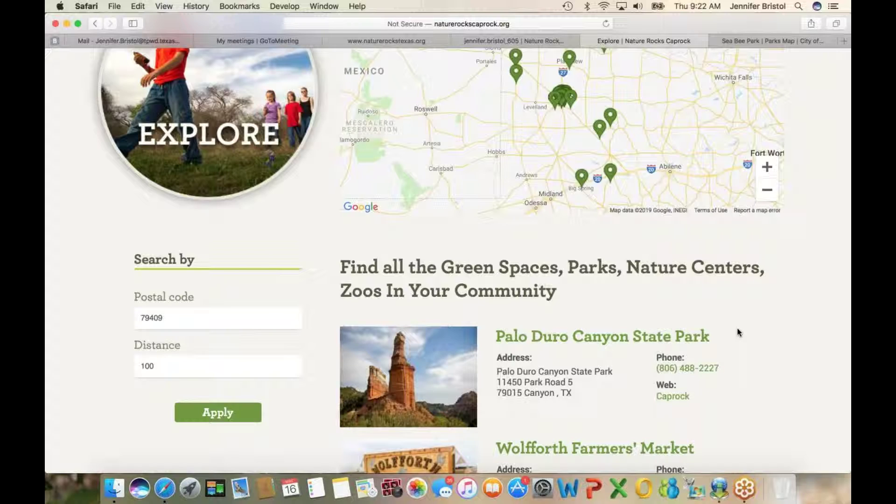
{"action": "scroll", "coordinate": [737, 332], "scroll_direction": "down", "scroll_amount": 3}
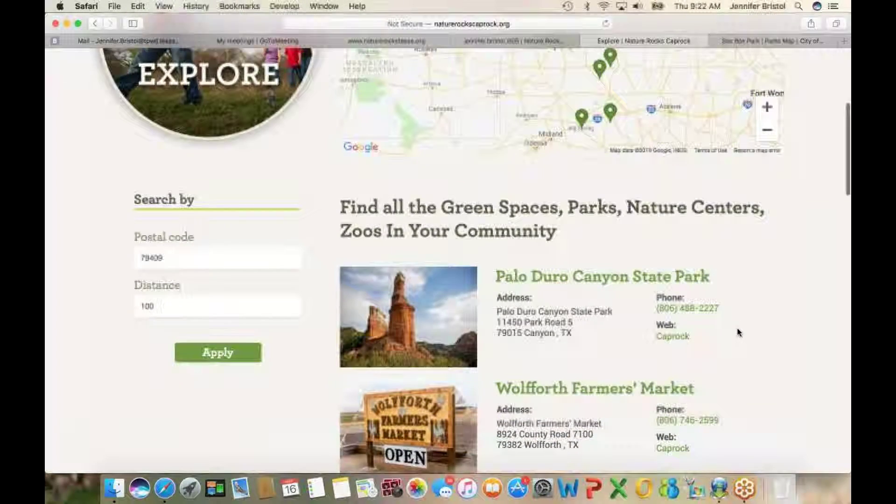
{"action": "scroll", "coordinate": [737, 332], "scroll_direction": "down", "scroll_amount": 2}
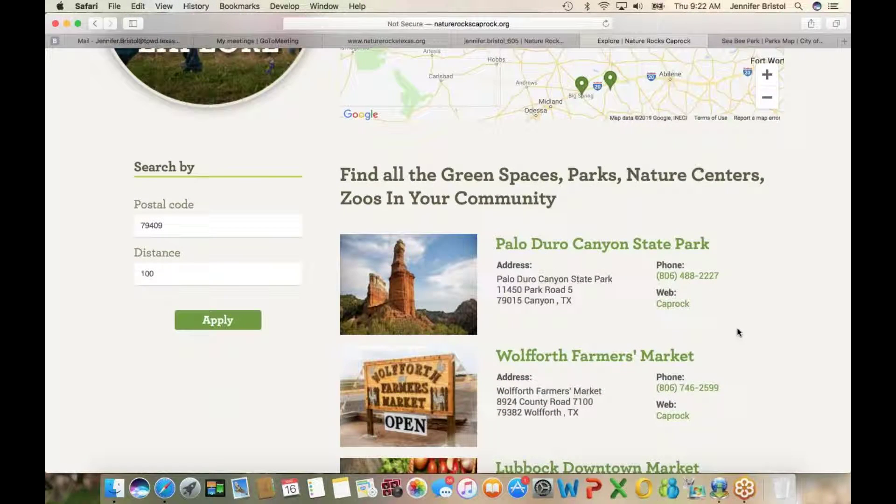
{"action": "scroll", "coordinate": [737, 332], "scroll_direction": "down", "scroll_amount": 15}
{"action": "scroll", "coordinate": [737, 332], "scroll_direction": "down", "scroll_amount": 7}
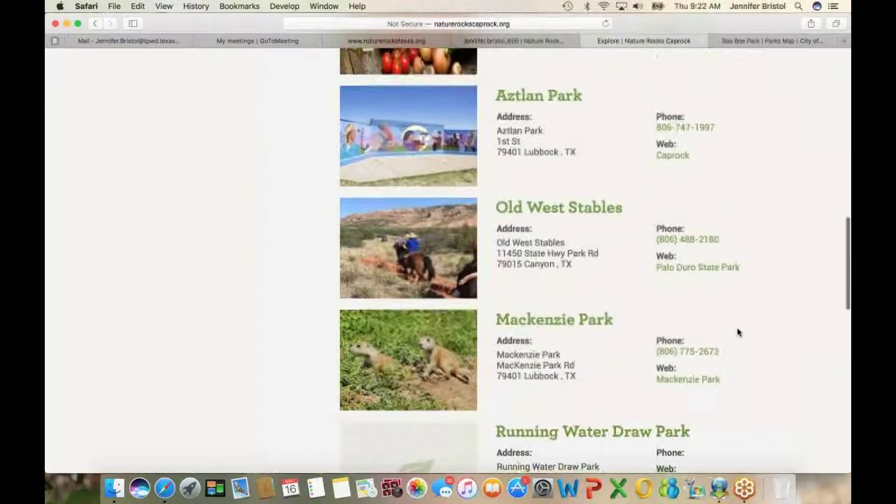
{"action": "scroll", "coordinate": [737, 332], "scroll_direction": "down", "scroll_amount": 10}
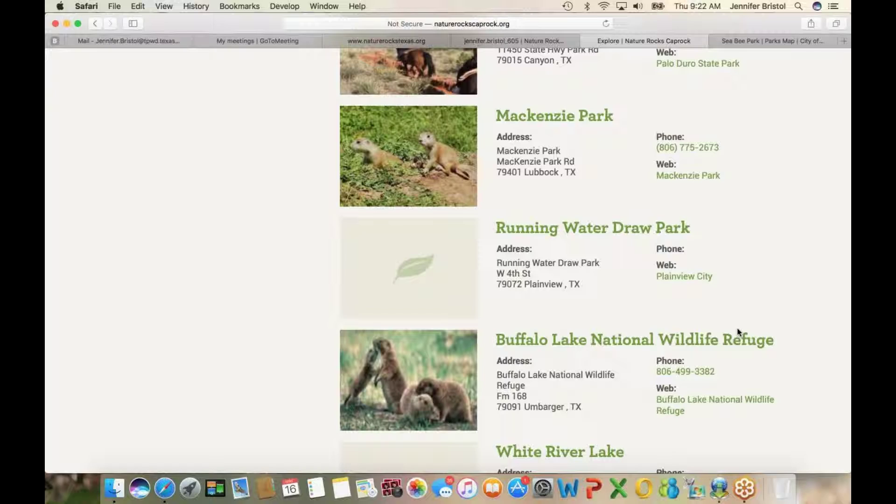
{"action": "scroll", "coordinate": [737, 332], "scroll_direction": "down", "scroll_amount": 18}
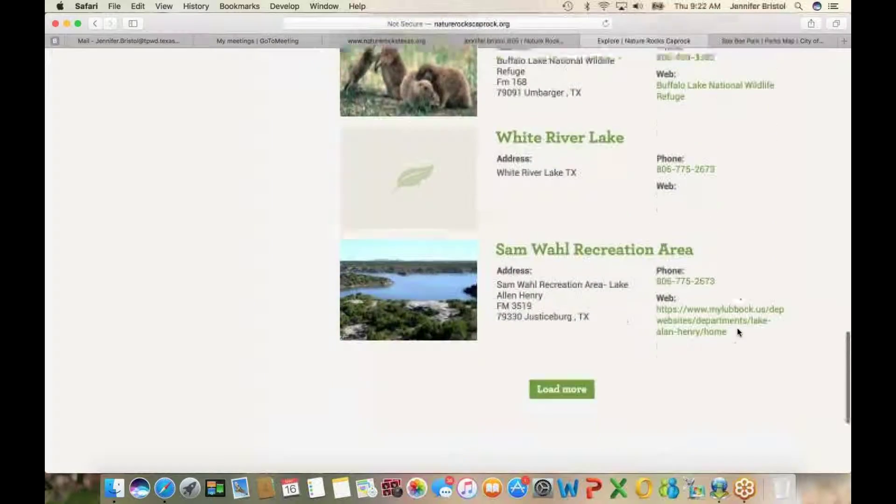
{"action": "scroll", "coordinate": [737, 333], "scroll_direction": "up", "scroll_amount": 20}
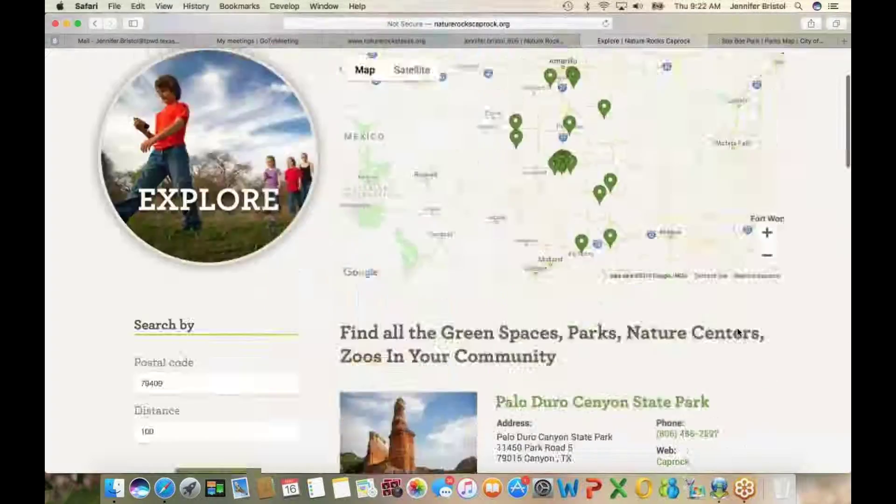